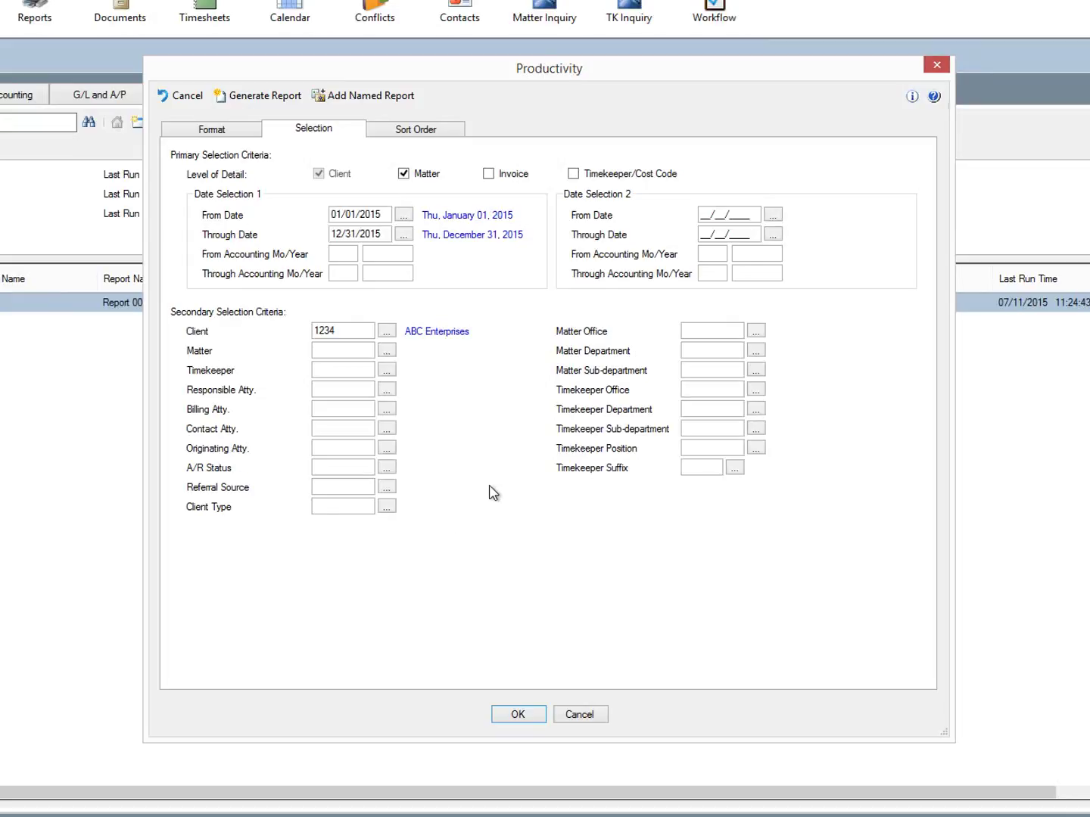
Examine the Productivity report's format settings and the choices available for the sixth data column
drag(338, 330, 307, 331)
click(226, 137)
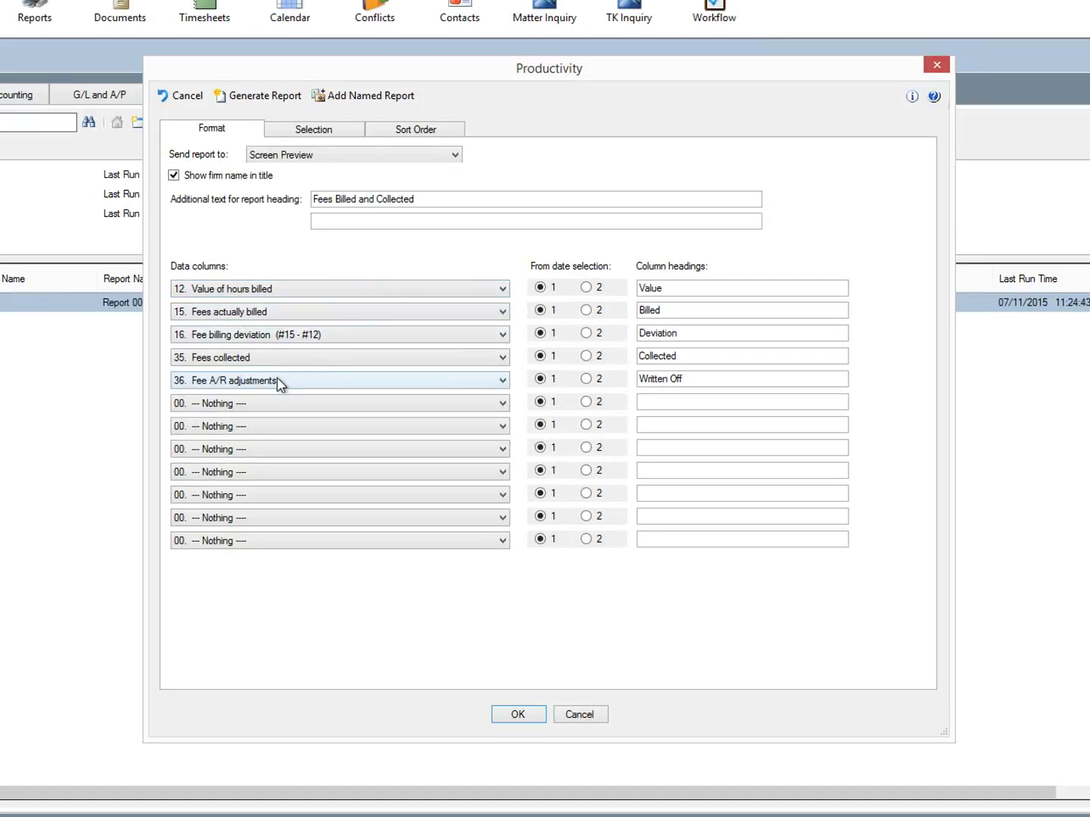
click(378, 405)
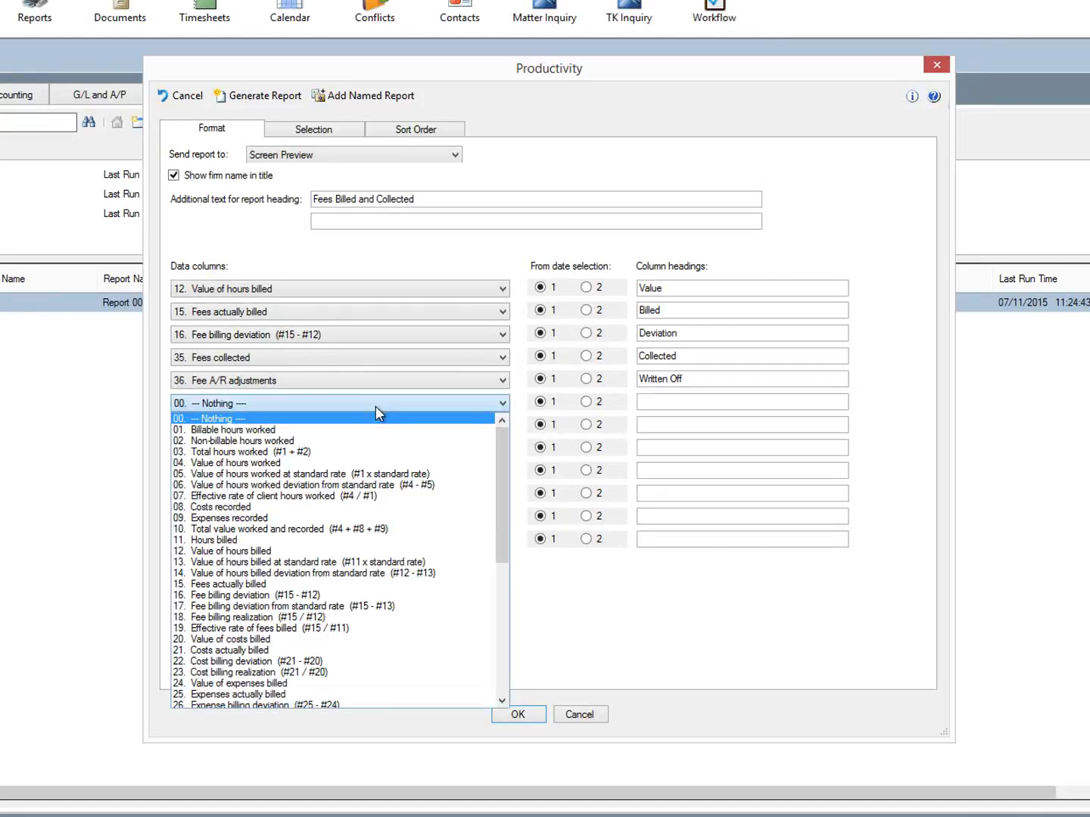
mouse_move(499, 469)
mouse_down()
mouse_move(478, 623)
mouse_move(494, 599)
mouse_move(513, 454)
mouse_up()
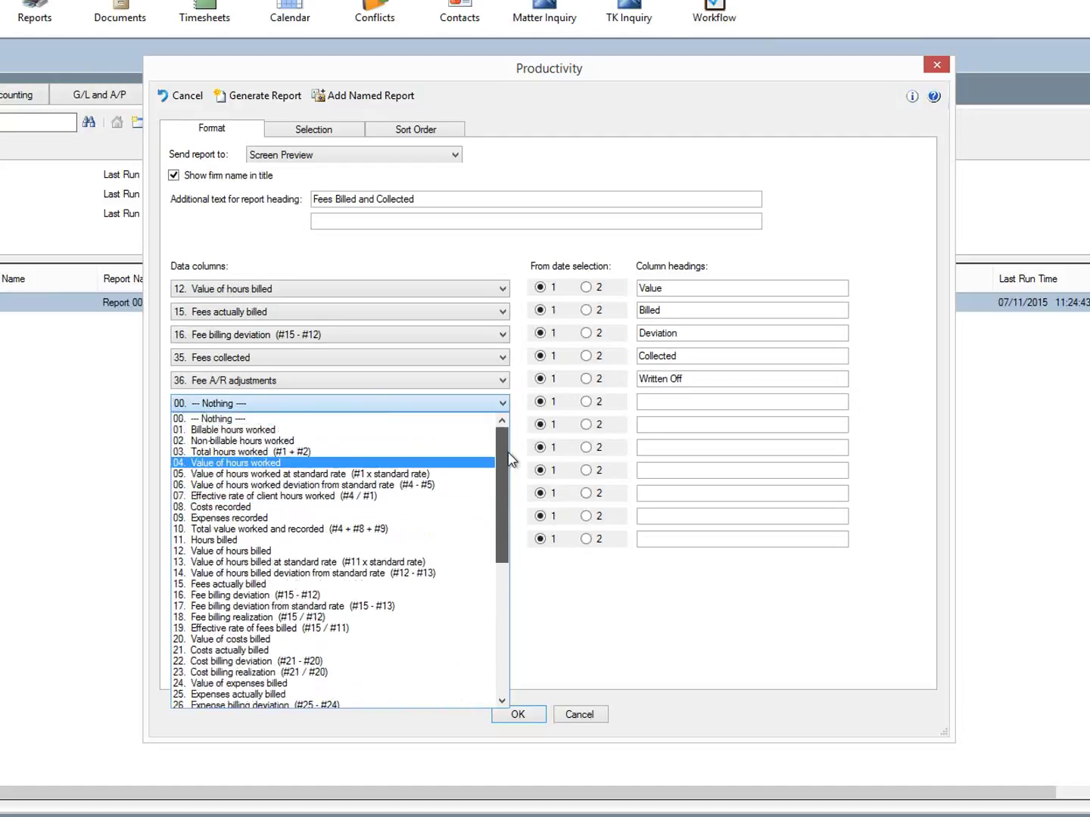
click(215, 421)
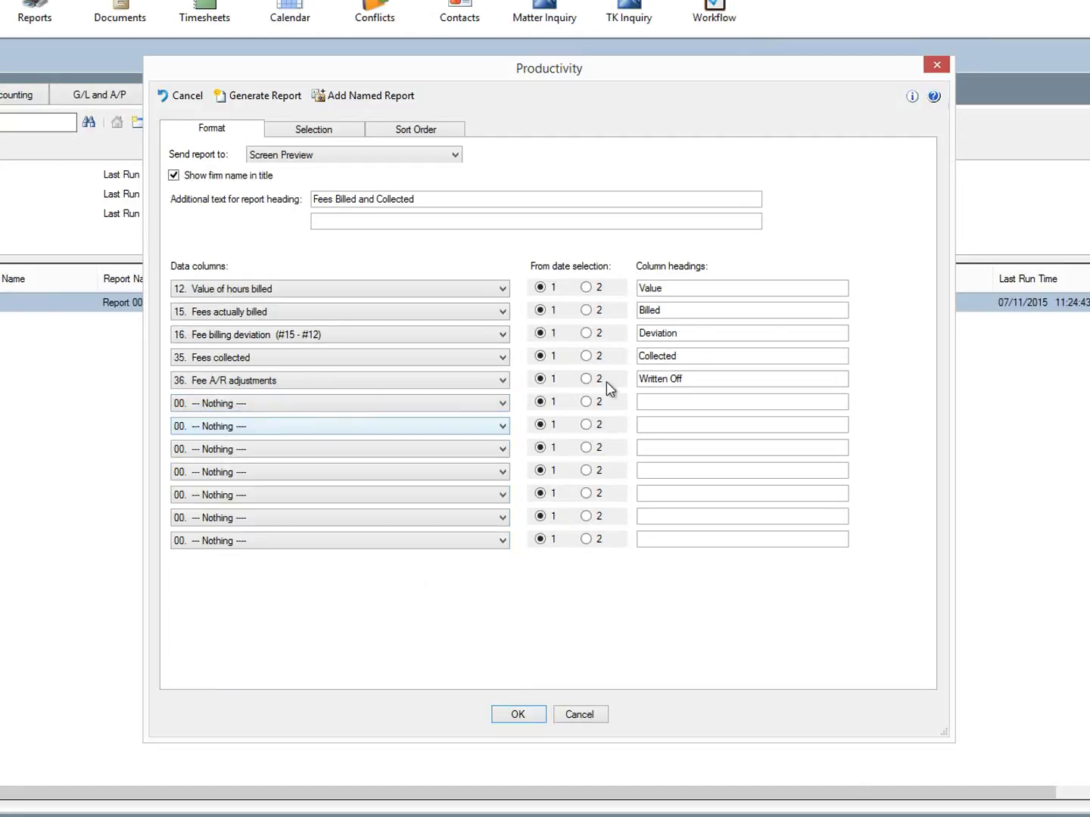
Review the headings assigned to the five data columns in use
click(692, 289)
click(700, 311)
click(702, 332)
click(698, 354)
click(692, 374)
click(678, 291)
click(685, 309)
click(688, 333)
click(688, 355)
click(692, 380)
Add a named report called "my test report" with the description "fees billed and collected"
click(355, 103)
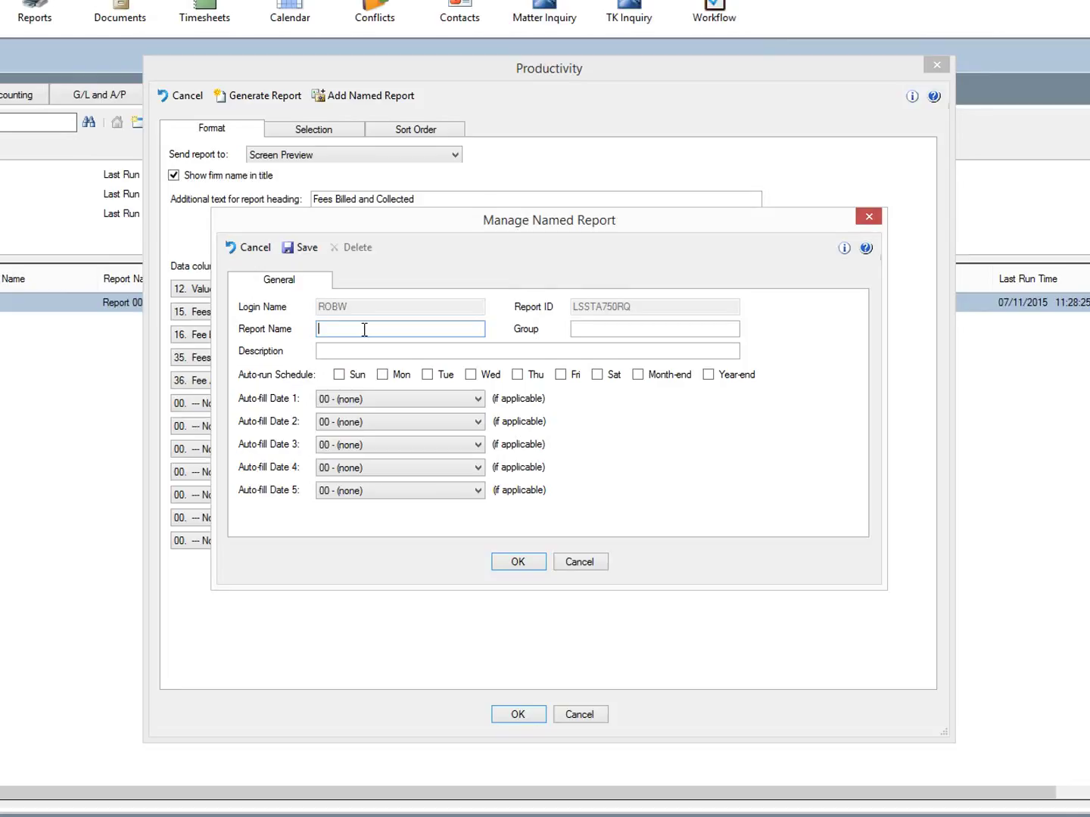
text(my m)
key(BackSpace)
text(test report)
key(Tab)
key(Tab)
text(fee)
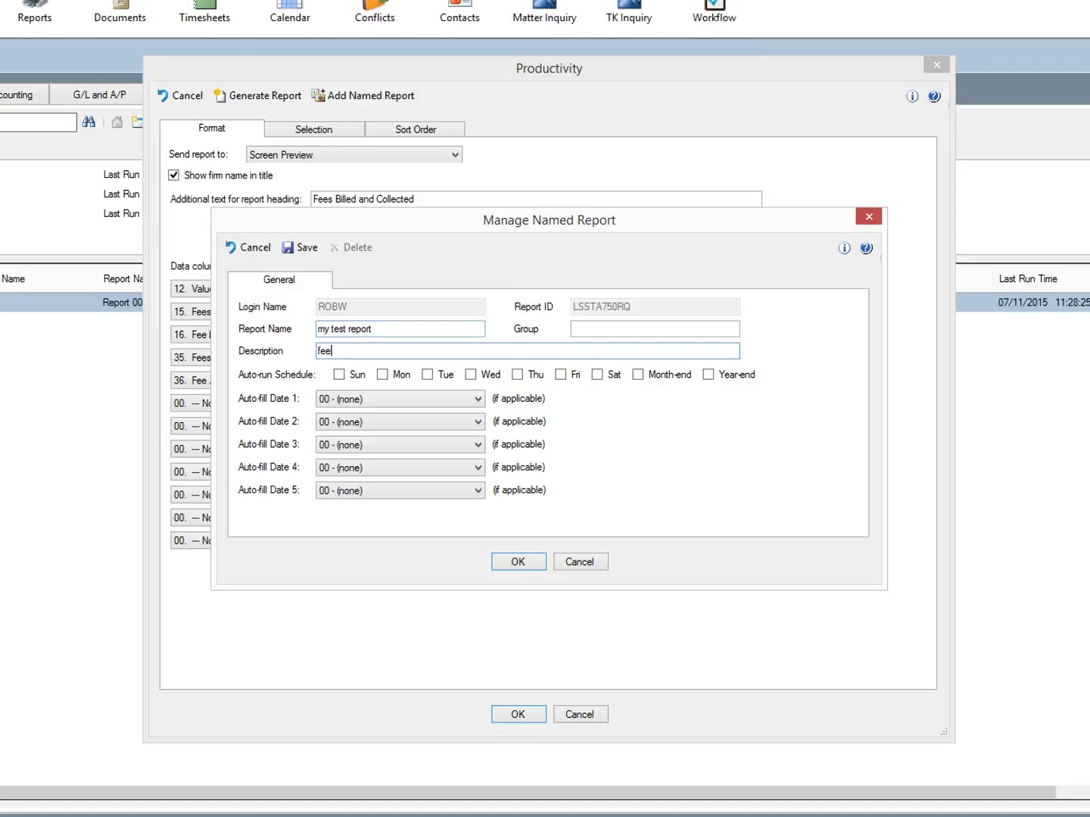
text(s billed and collected)
Set Auto-fill Date 1 to 05 - System Year, save the named report and leave the Productivity setup
click(360, 400)
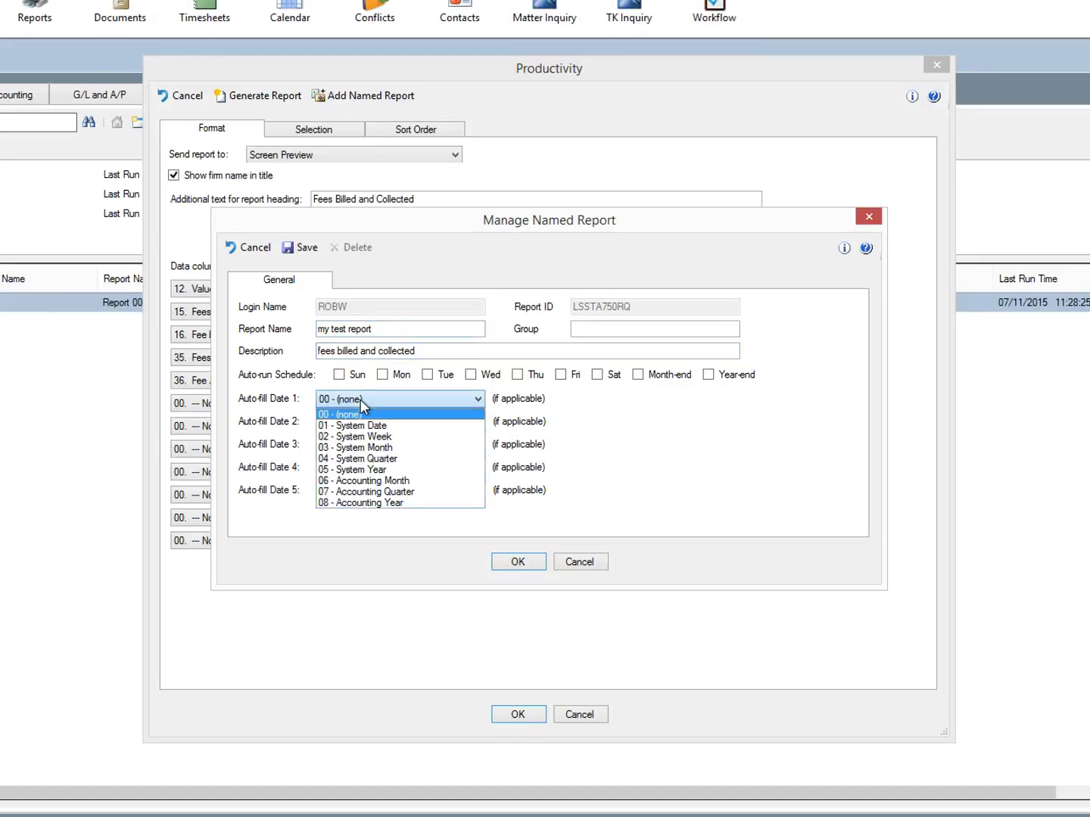
click(378, 470)
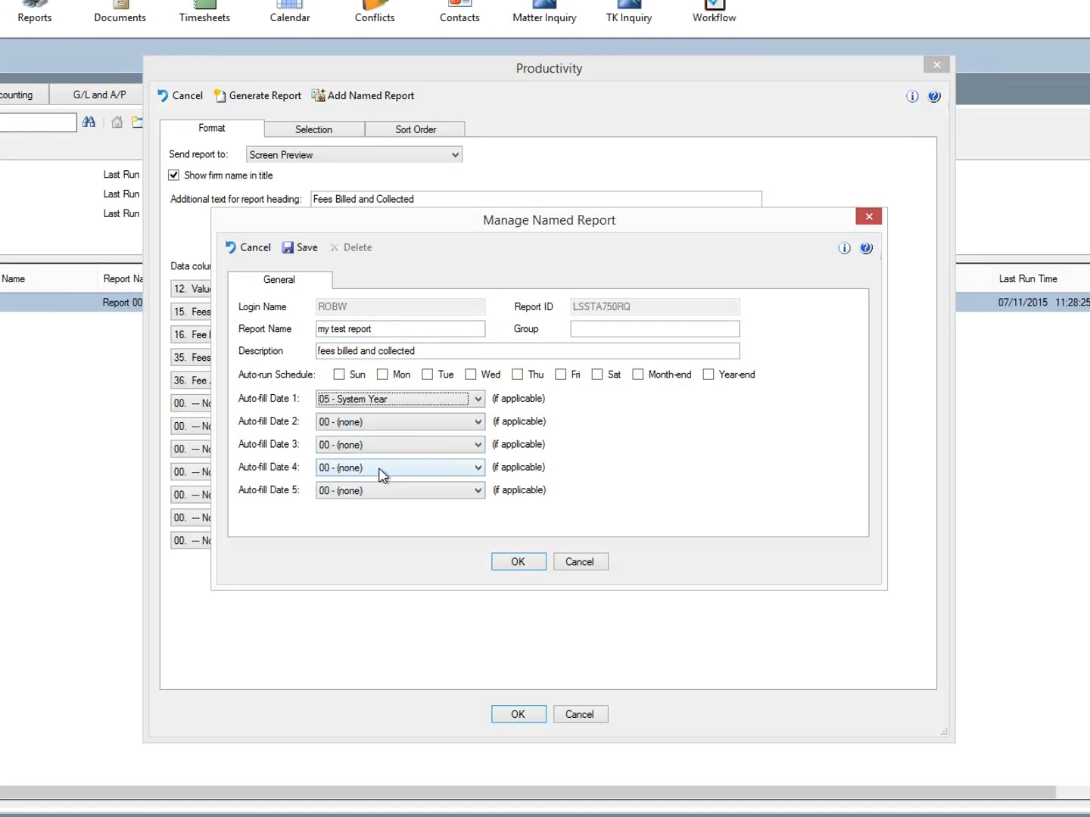
click(307, 248)
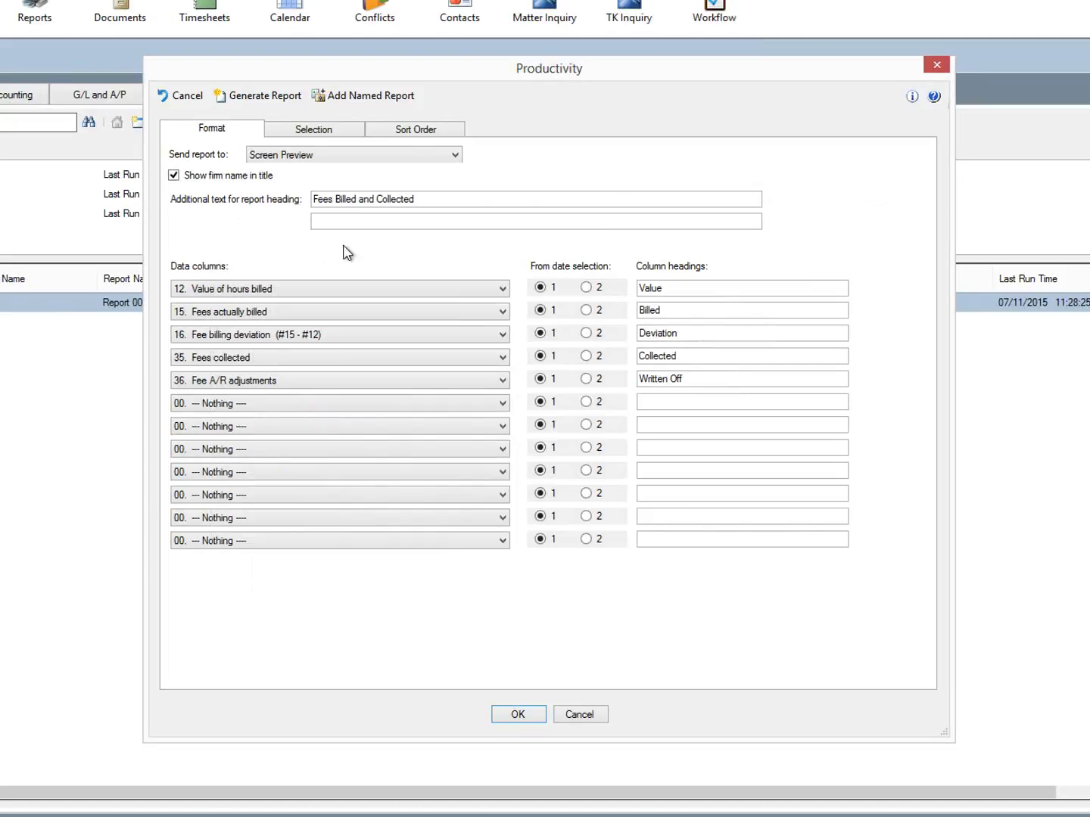
click(184, 99)
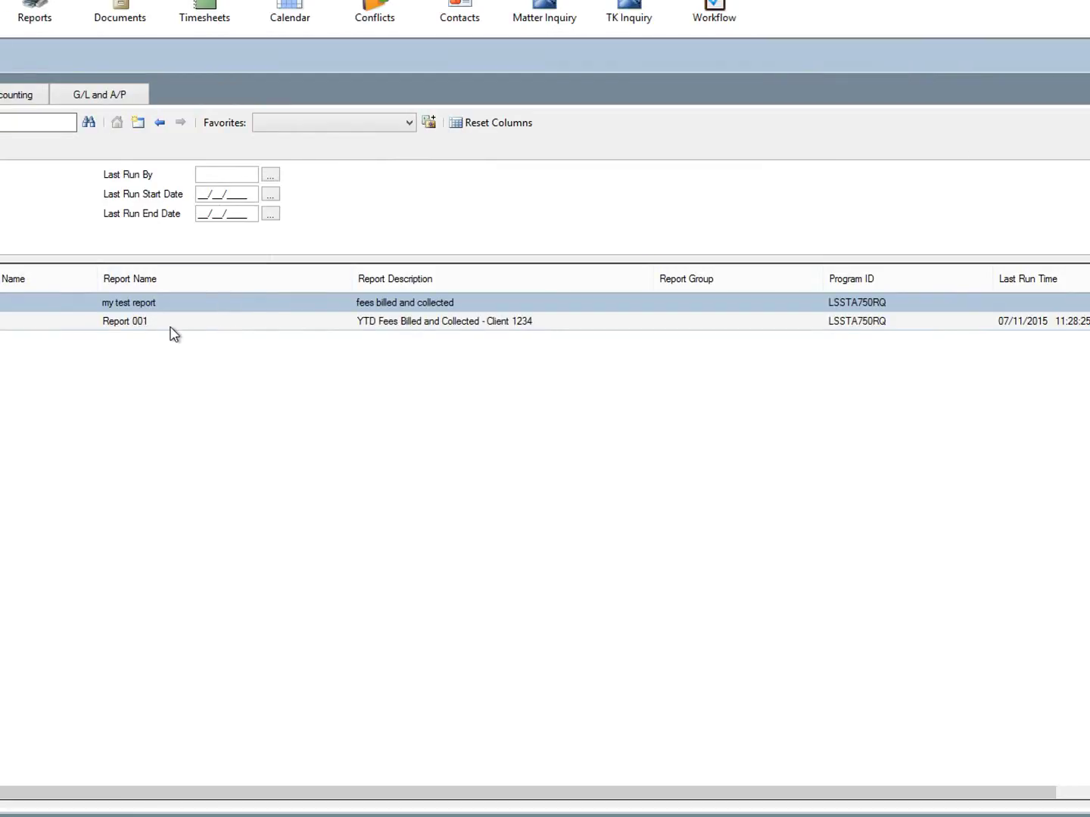
Open "my test report", check its format and selection settings, generate it, and close the preview
double_click(401, 302)
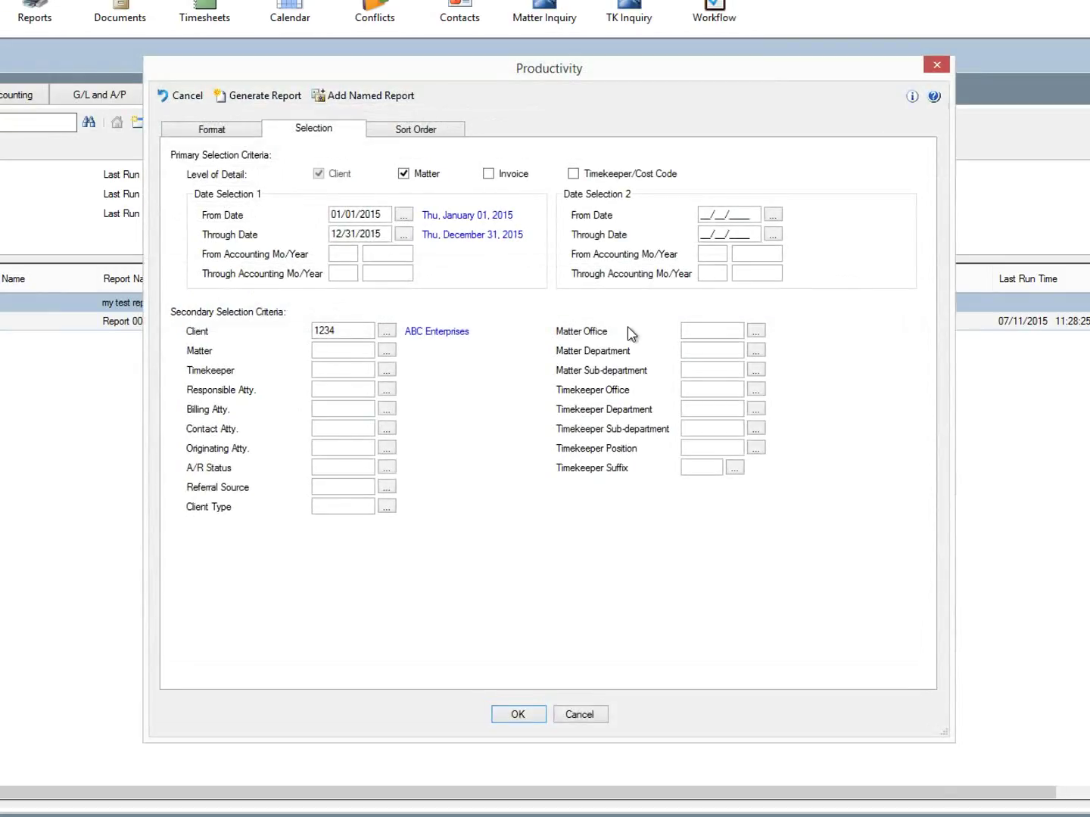
click(244, 133)
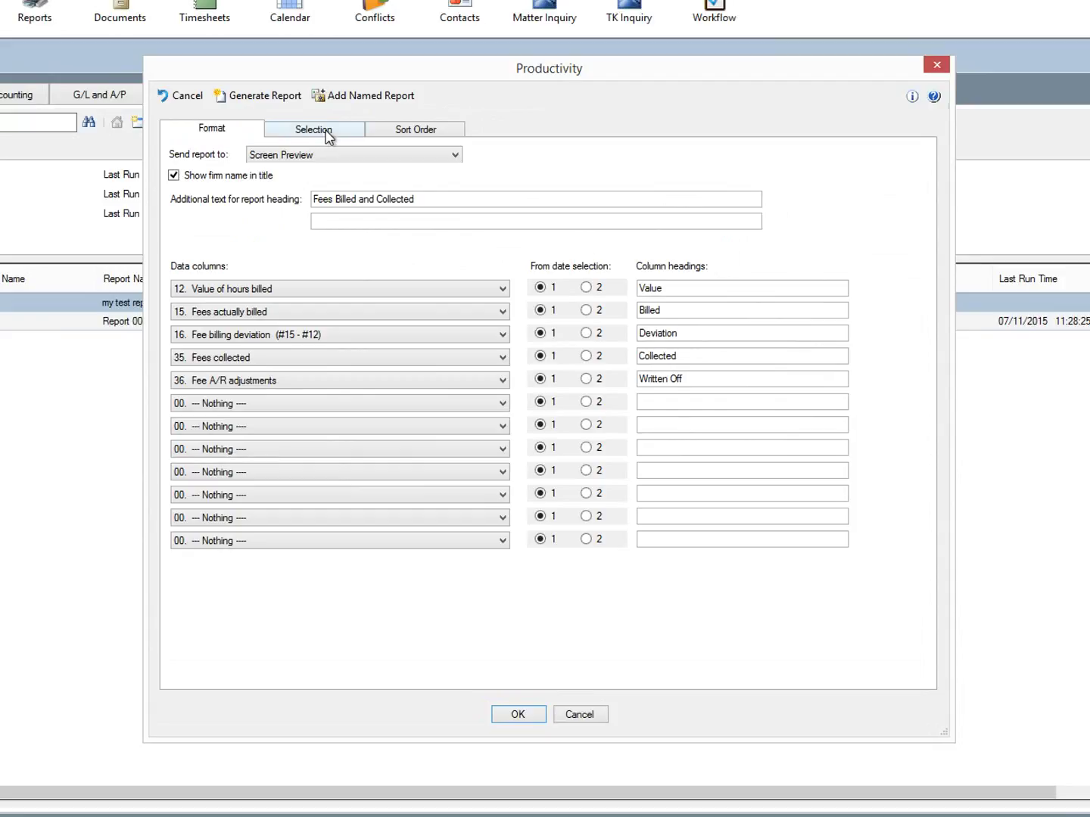
click(325, 134)
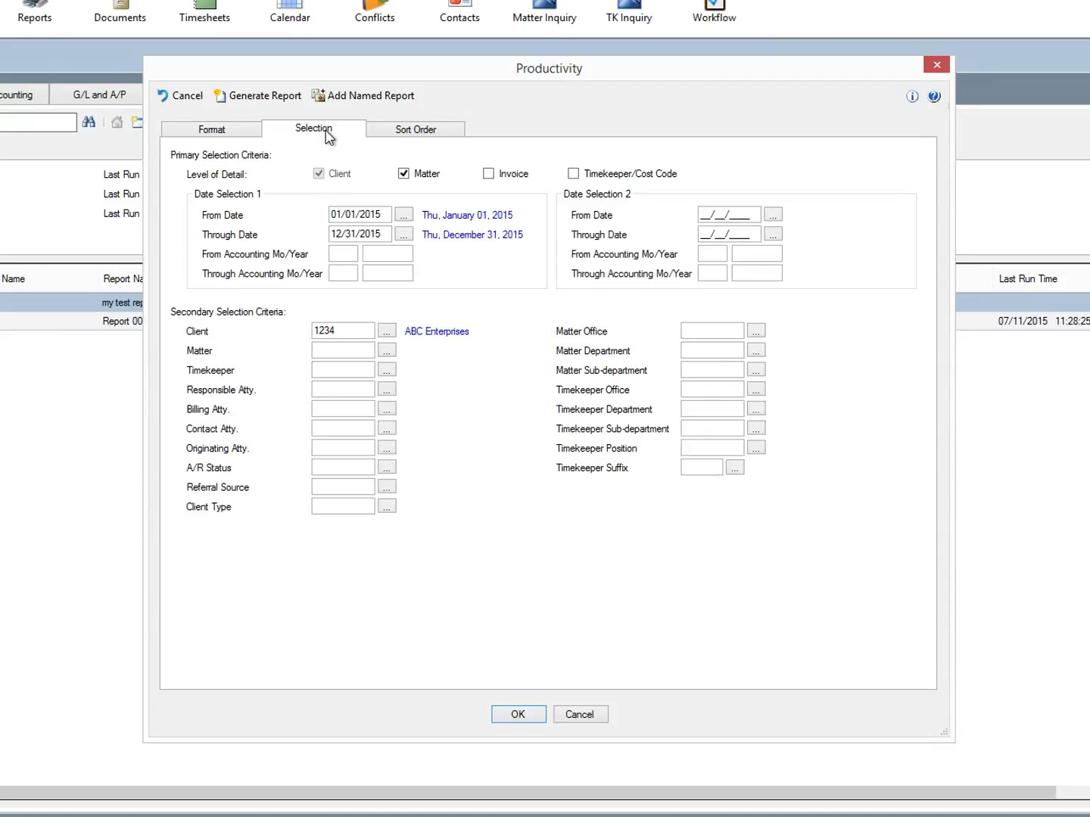
click(260, 98)
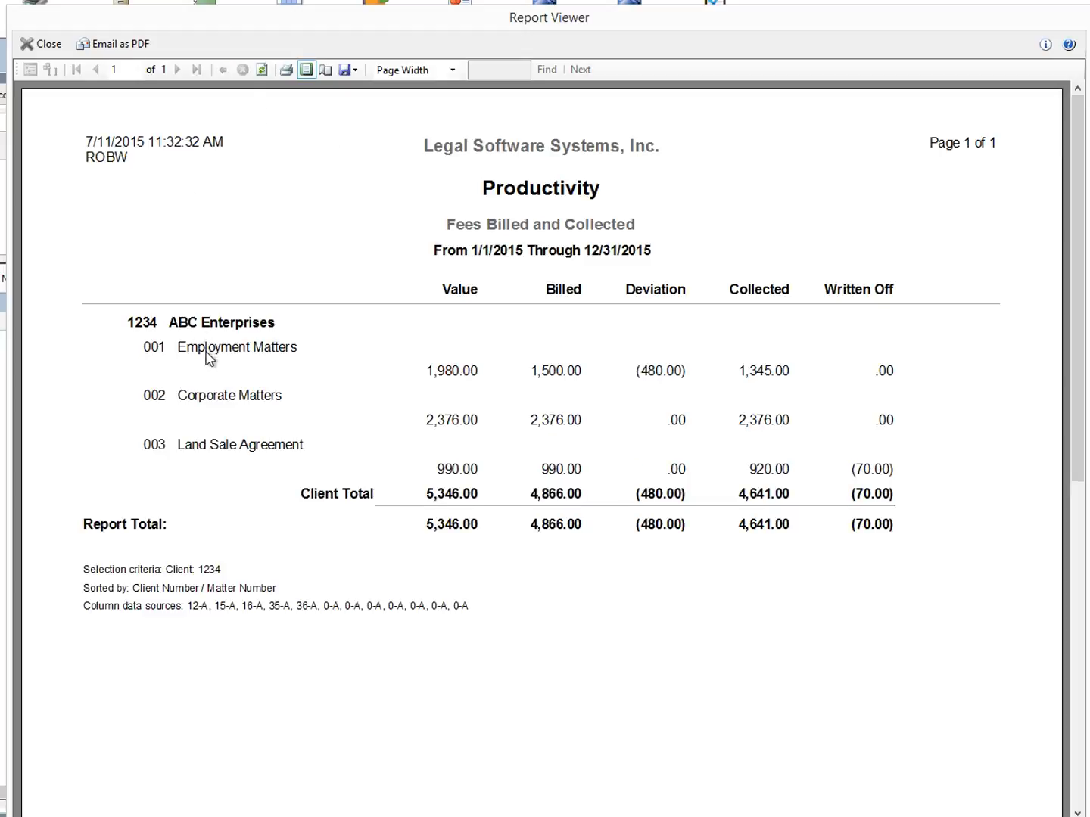
click(42, 43)
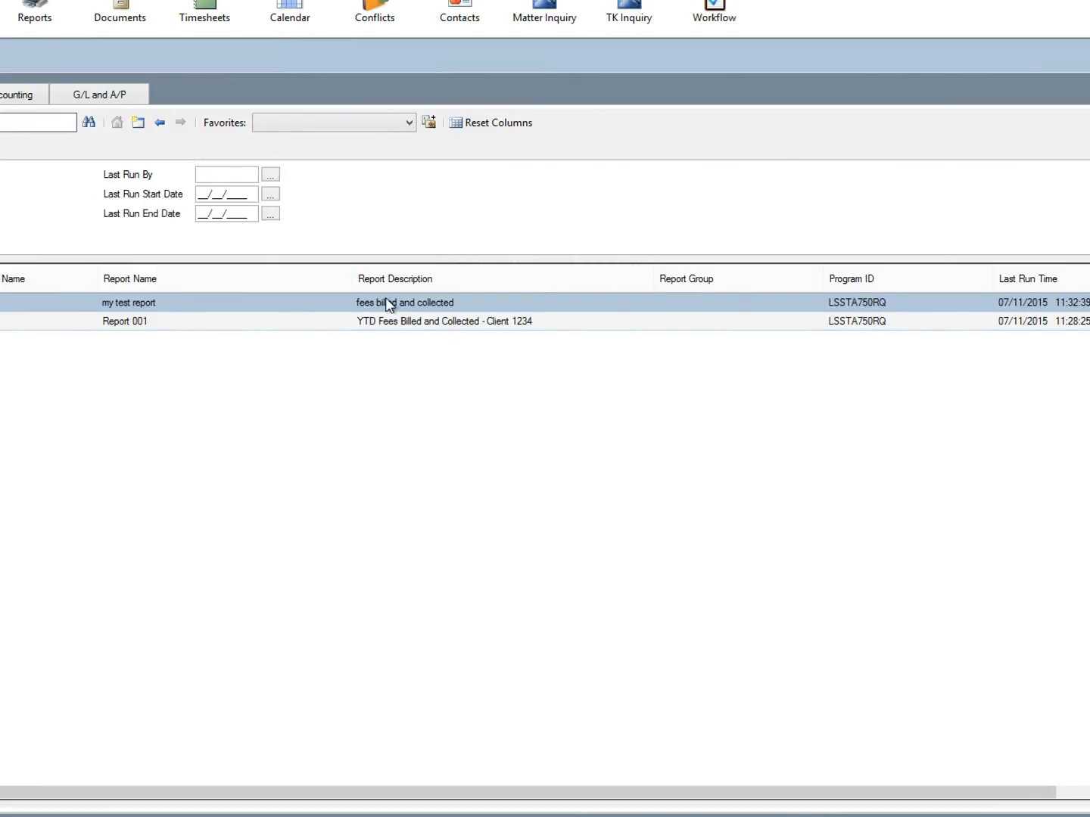
Reopen "my test report" and examine the full list of data column choices in its format settings
double_click(412, 306)
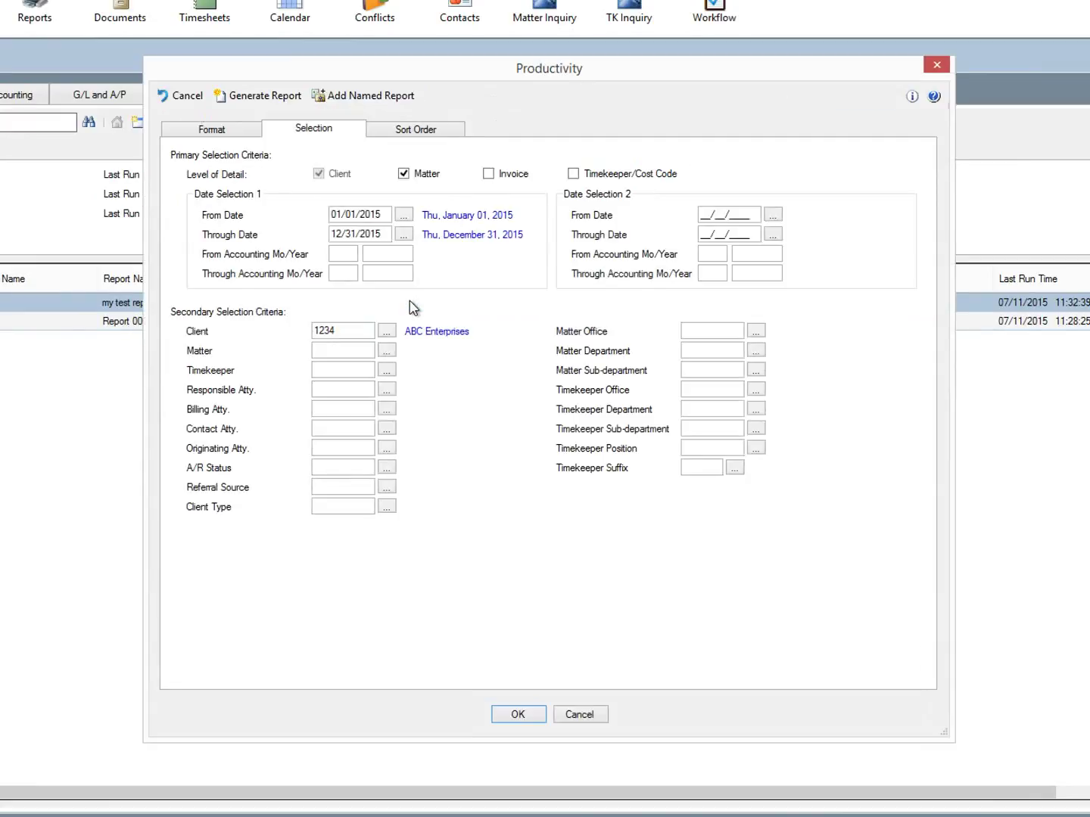
click(199, 133)
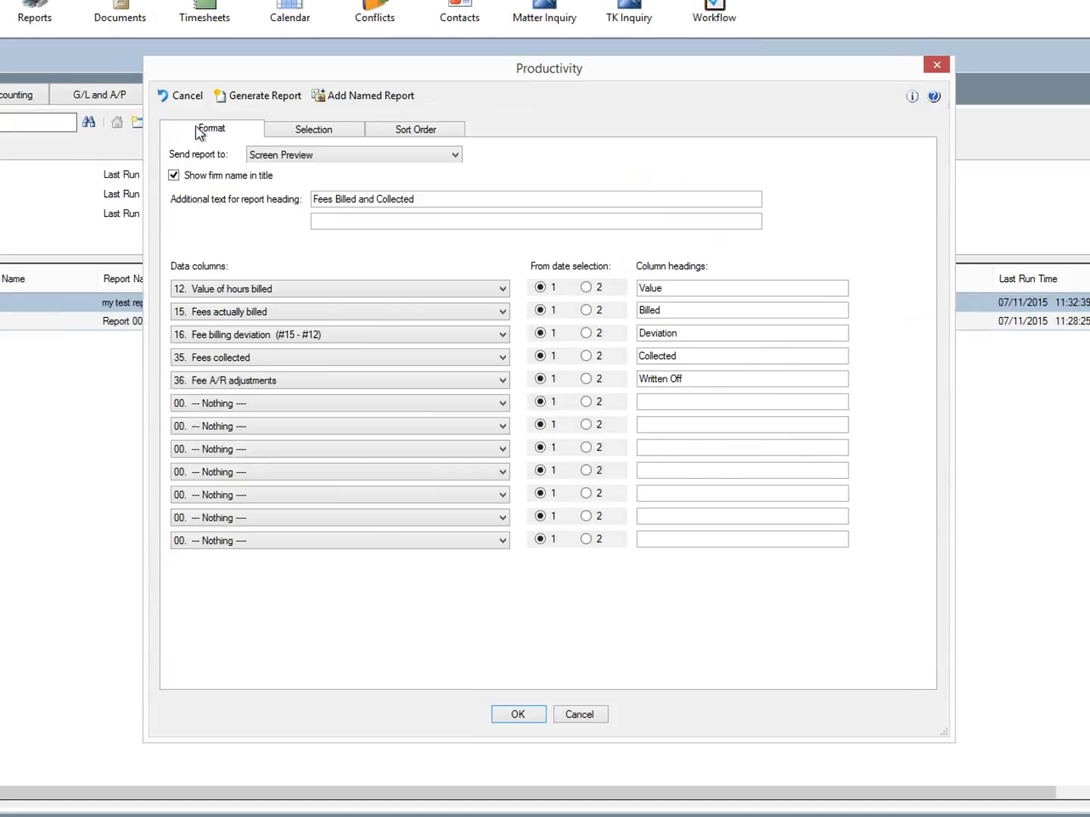
click(349, 291)
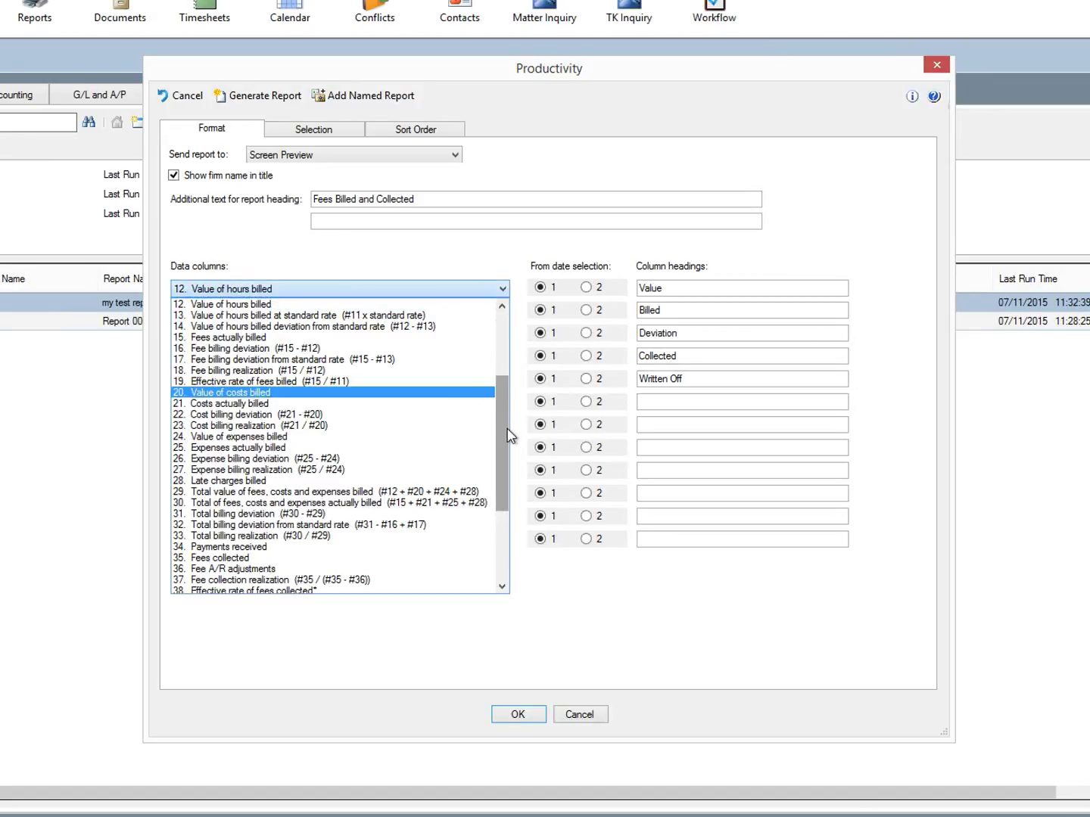
drag(501, 431, 500, 364)
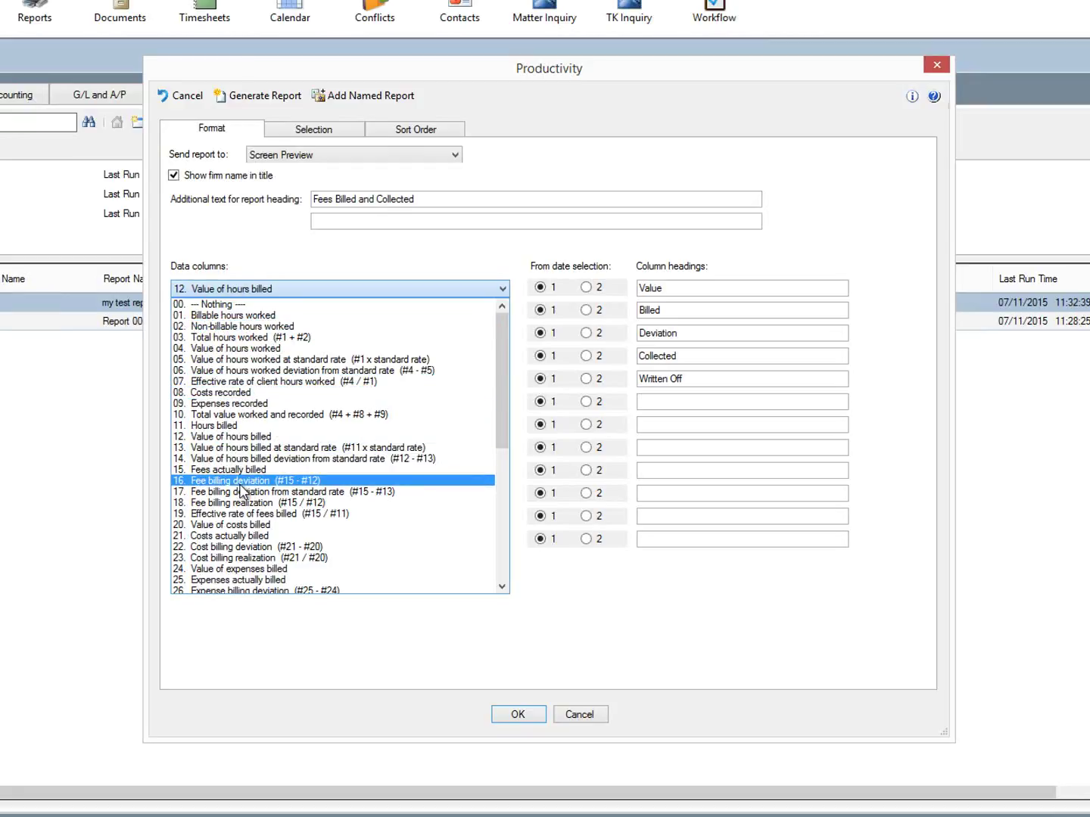
drag(501, 446, 506, 526)
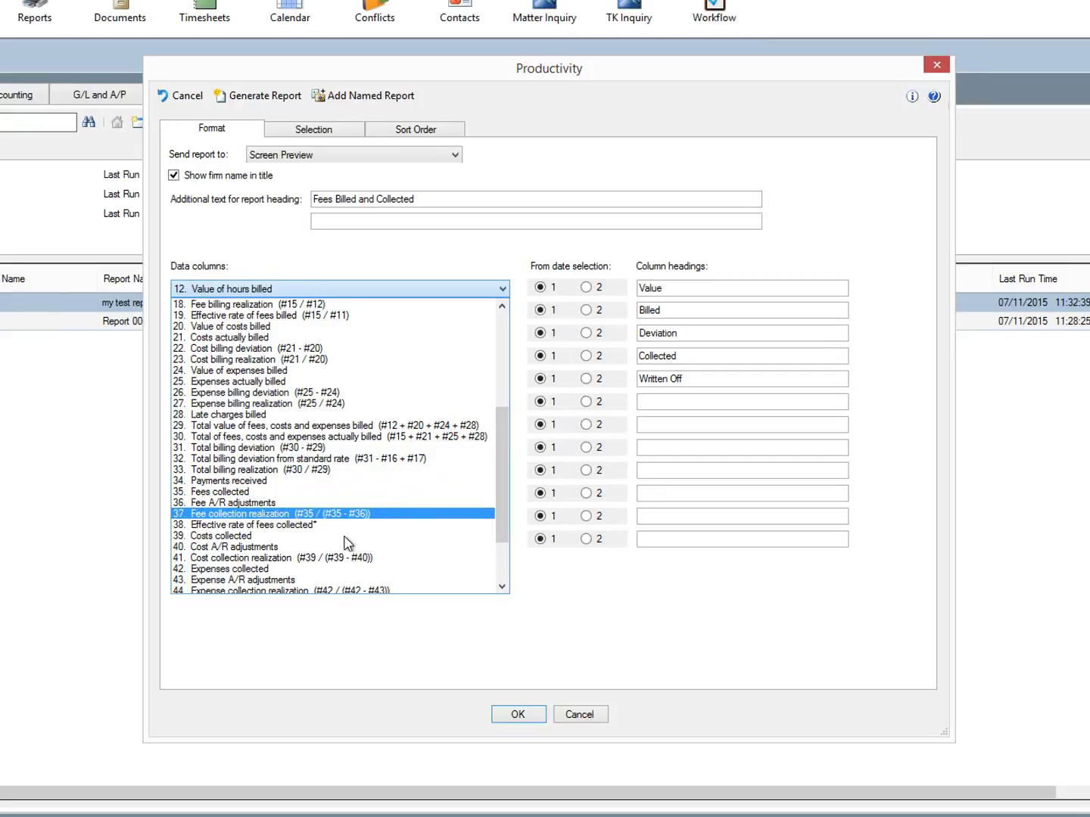
drag(501, 519, 500, 644)
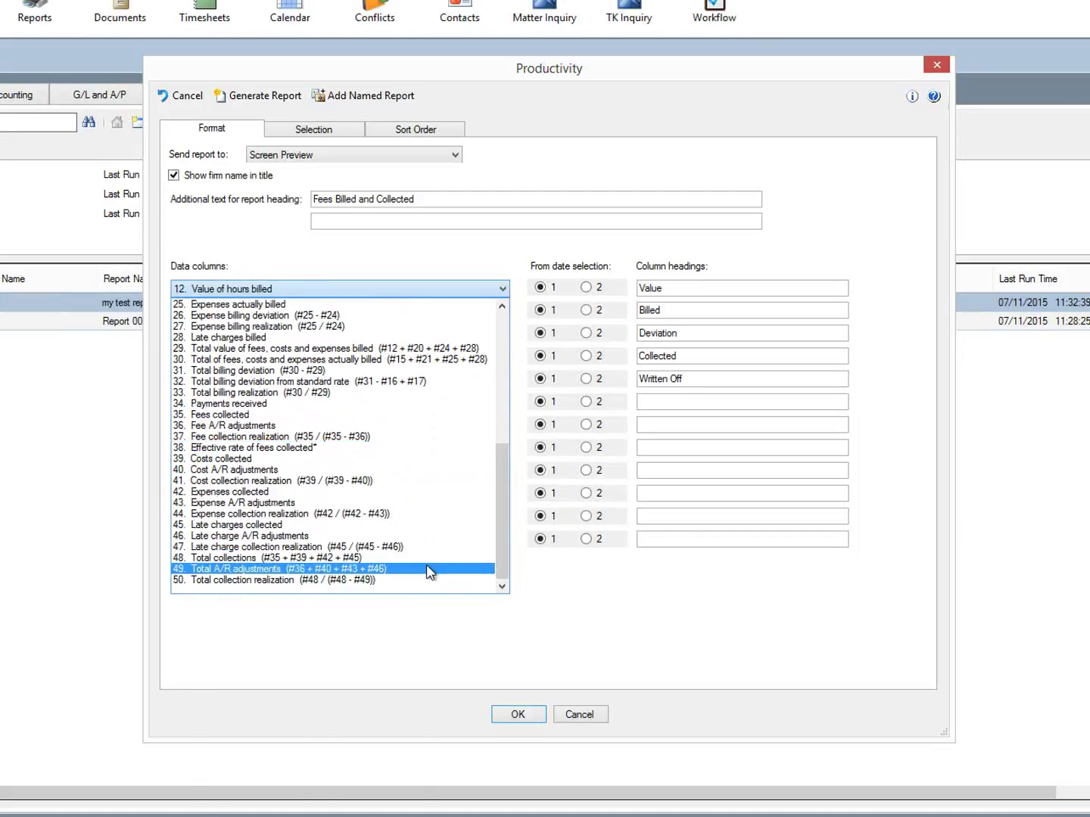
click(548, 569)
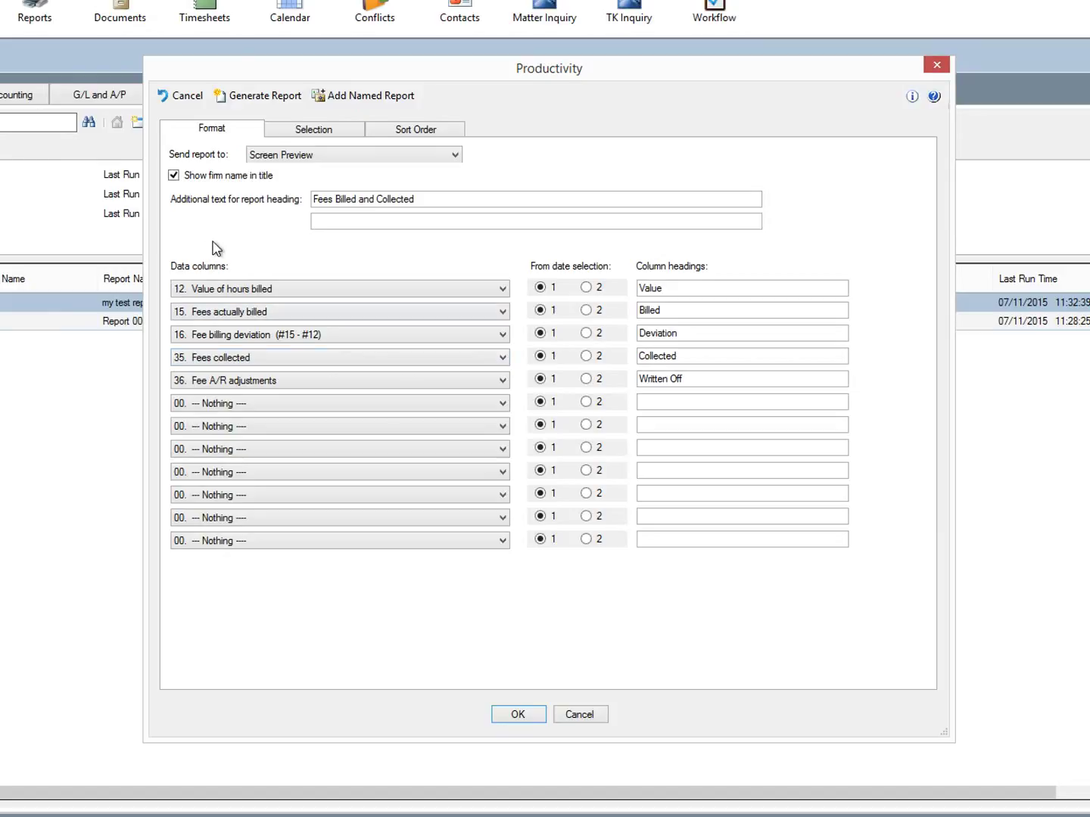
Assign date selection 2 to the Fees collected and Fee A/R adjustments columns
key(Tab)
click(588, 357)
click(589, 380)
Set Date Selection 1 to run from 06/01/15 through 06/30/15
click(336, 133)
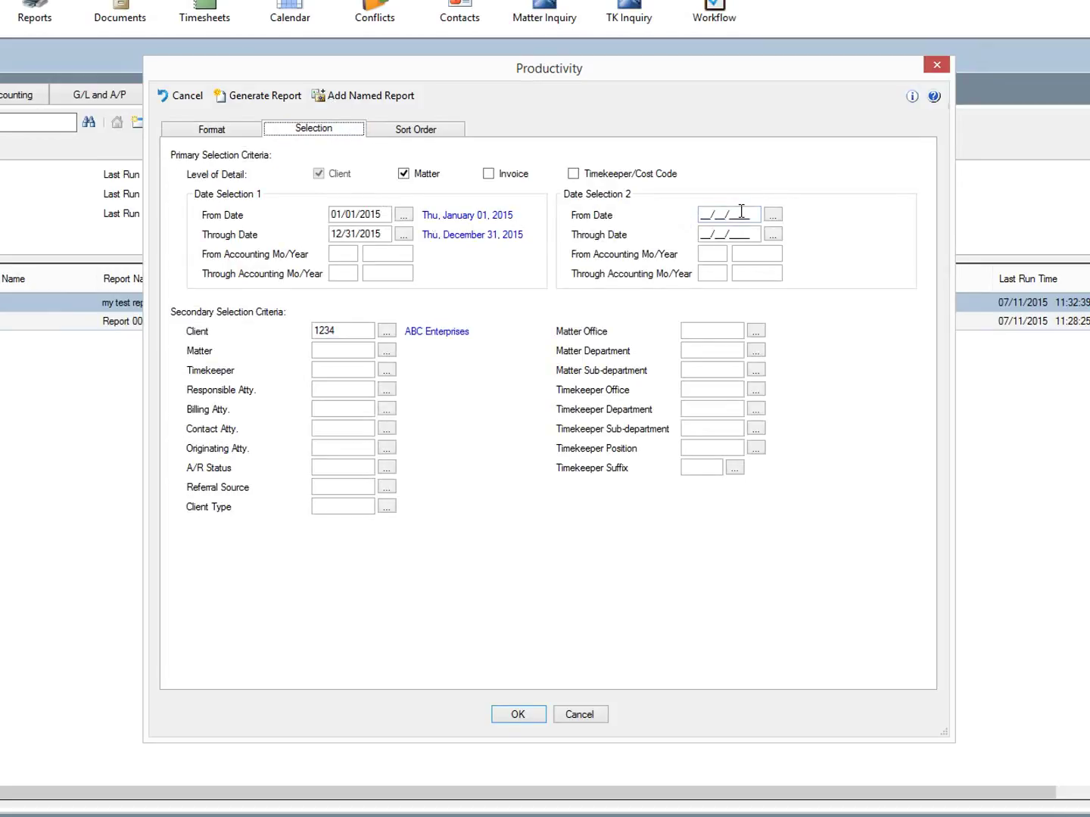
click(356, 214)
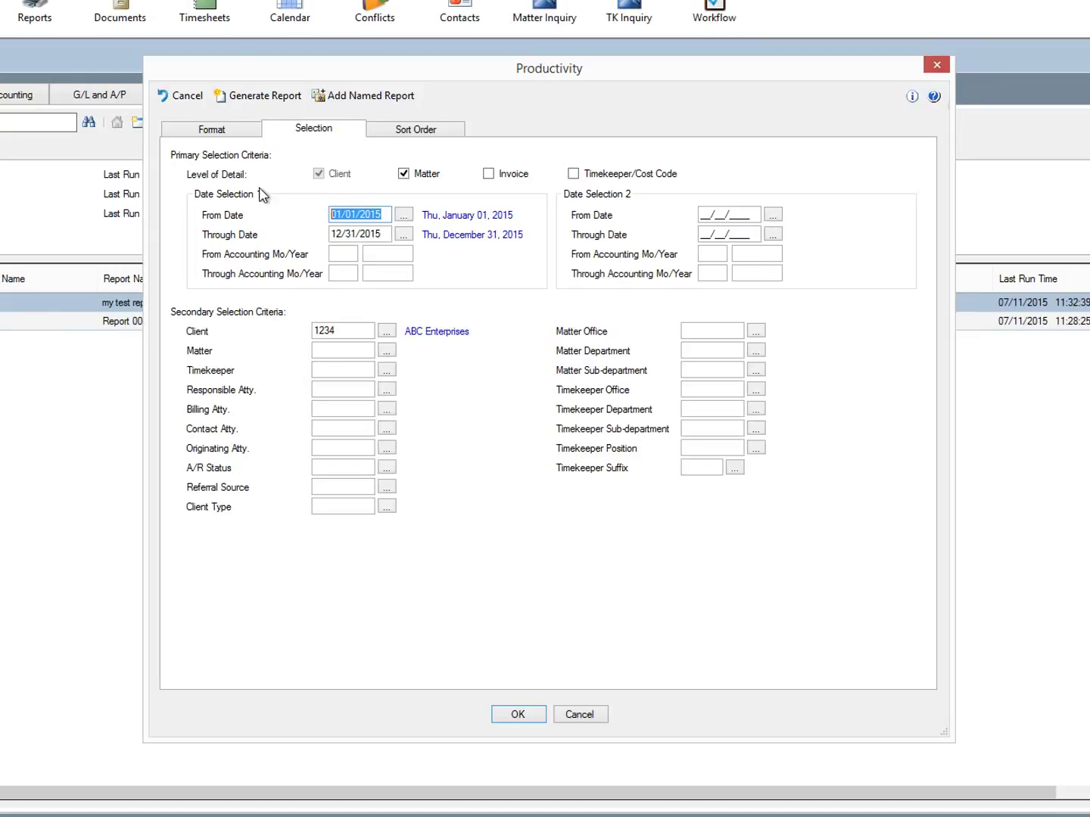
text(060115)
key(Tab)
key(BackSpace)
key(BackSpace)
key(BackSpace)
key(BackSpace)
key(BackSpace)
key(BackSpace)
key(BackSpace)
key(BackSpace)
text(06/30/15)
Set Date Selection 2 to run from 07/01/15 through 07/31/15
key(Tab)
key(Tab)
key(Tab)
key(Tab)
key(Tab)
key(Tab)
key(shift+Tab)
text(07/01/15)
key(Tab)
text(07/31/15)
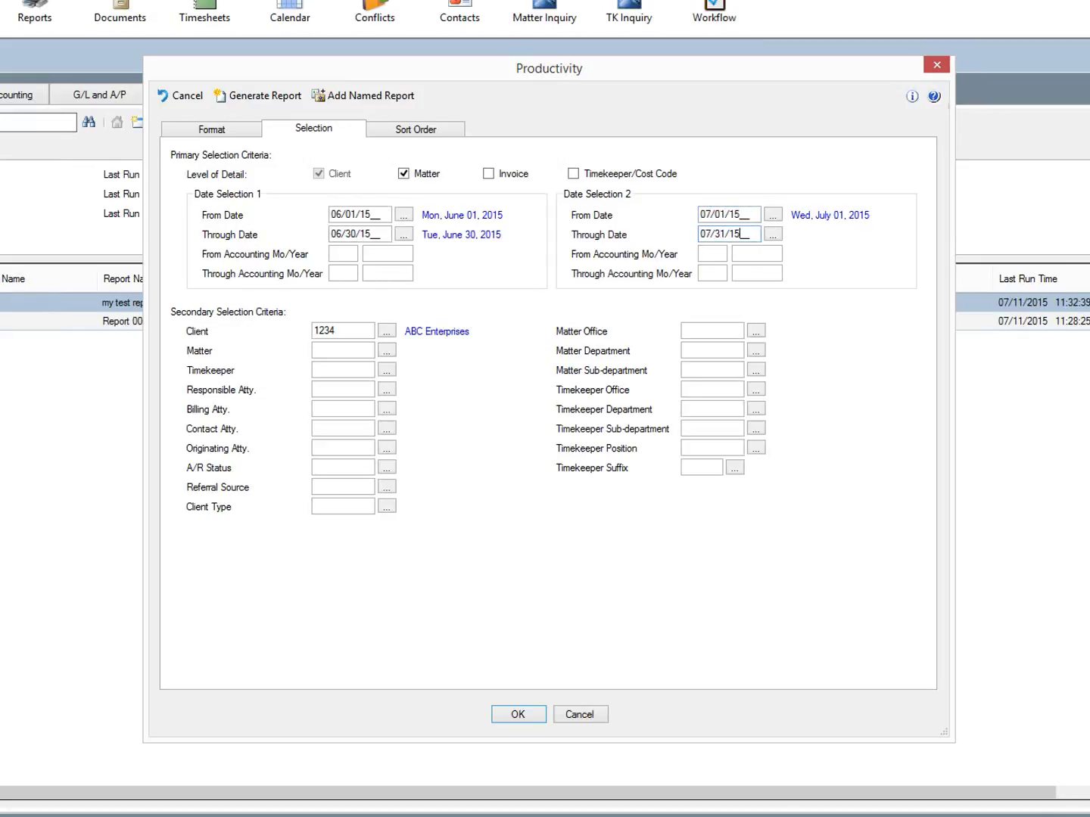
key(Tab)
In the report's sort order, set Sort Level 1 to 06 - Contact Atty. and Sort Level 3 to 10 - Referral Source
click(416, 134)
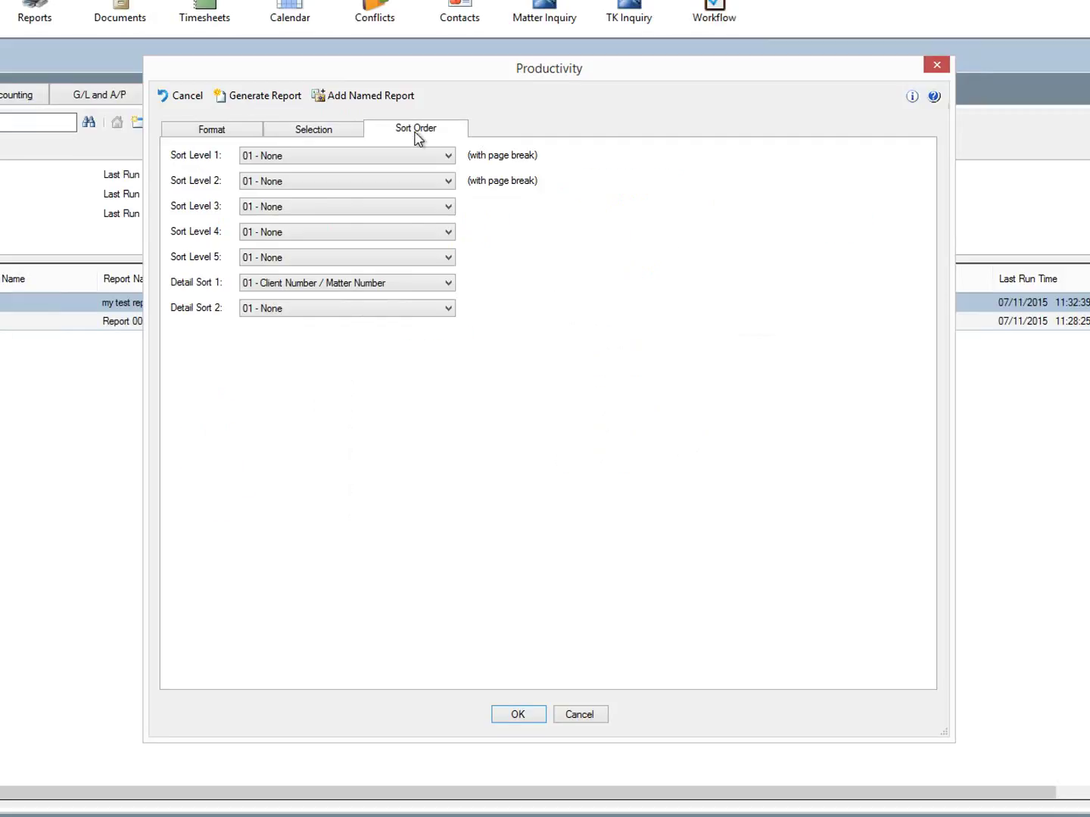
click(374, 158)
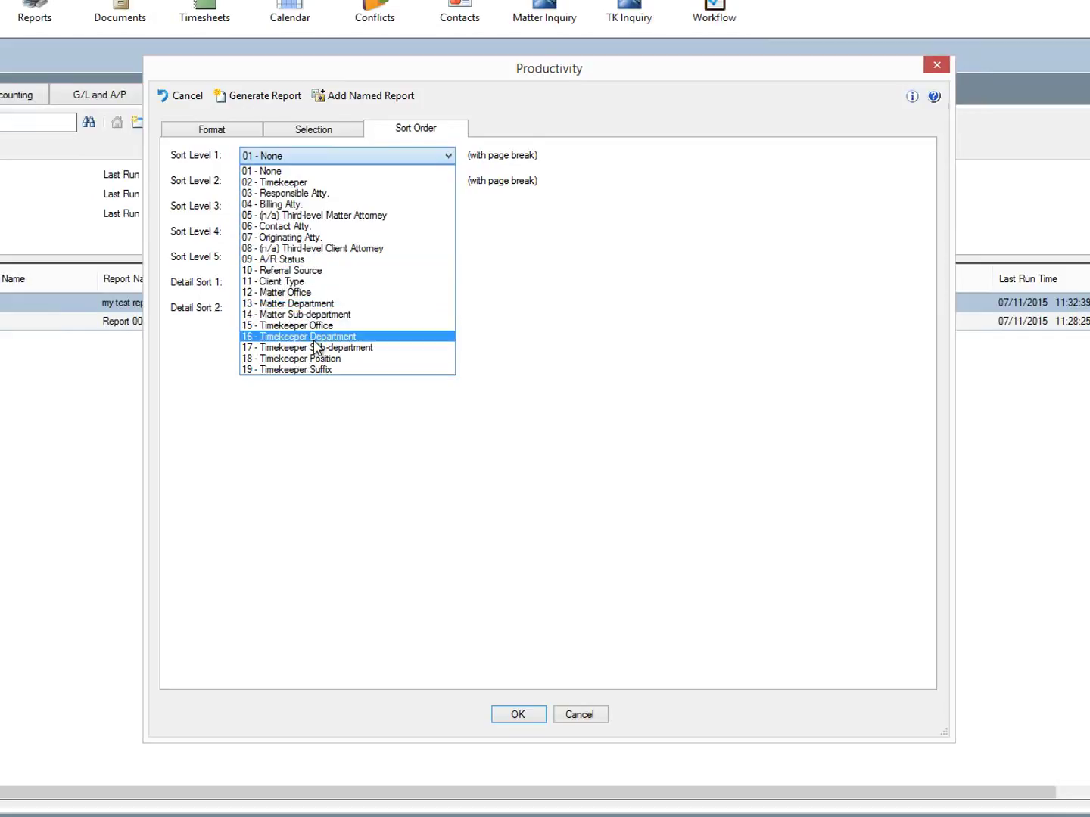
click(550, 351)
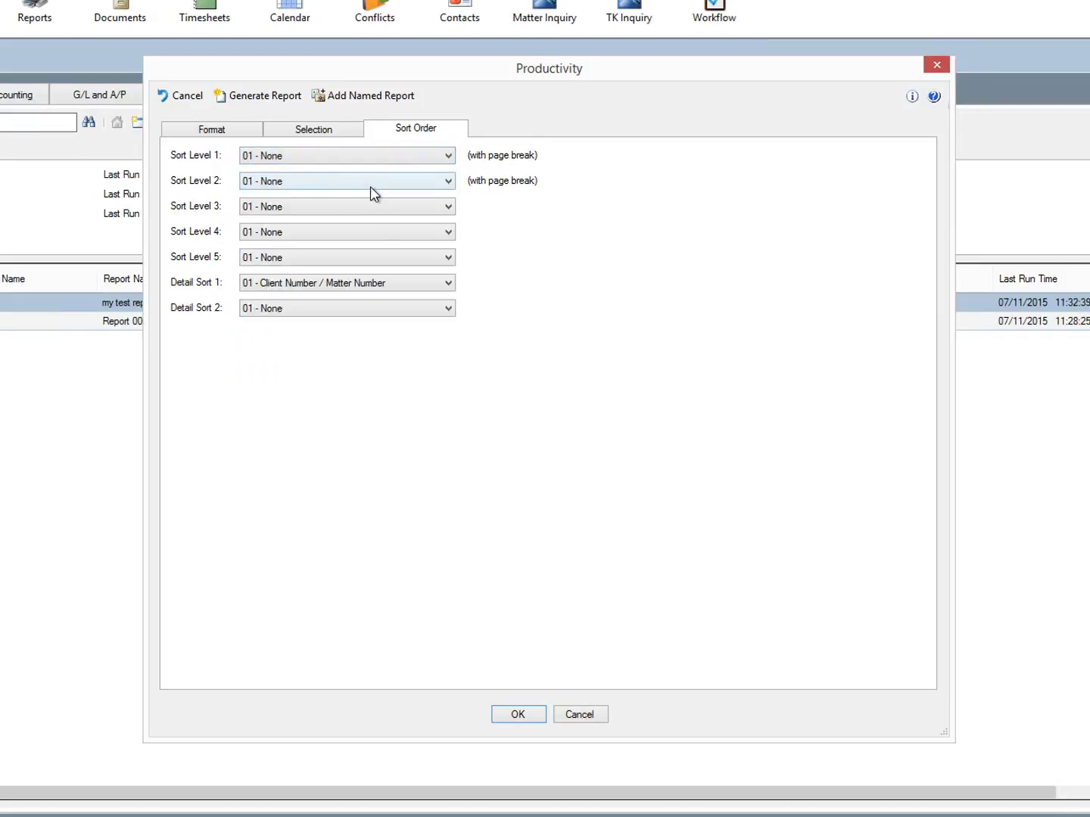
click(320, 156)
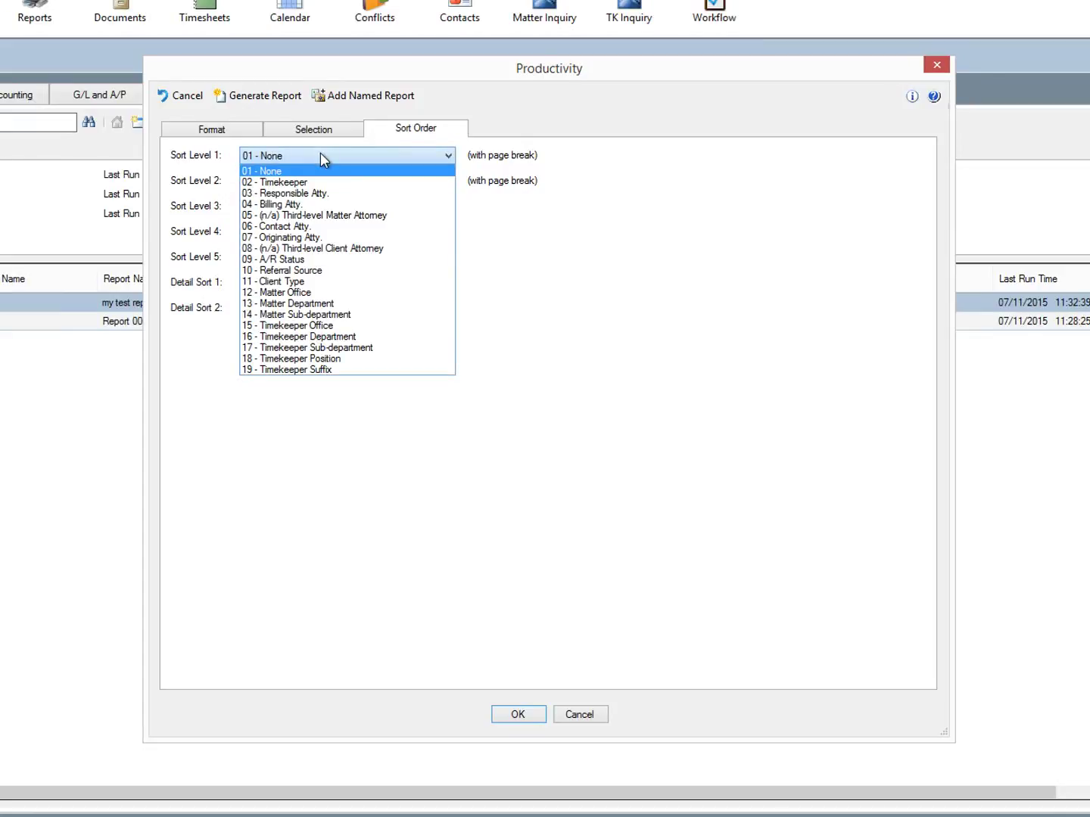
click(297, 227)
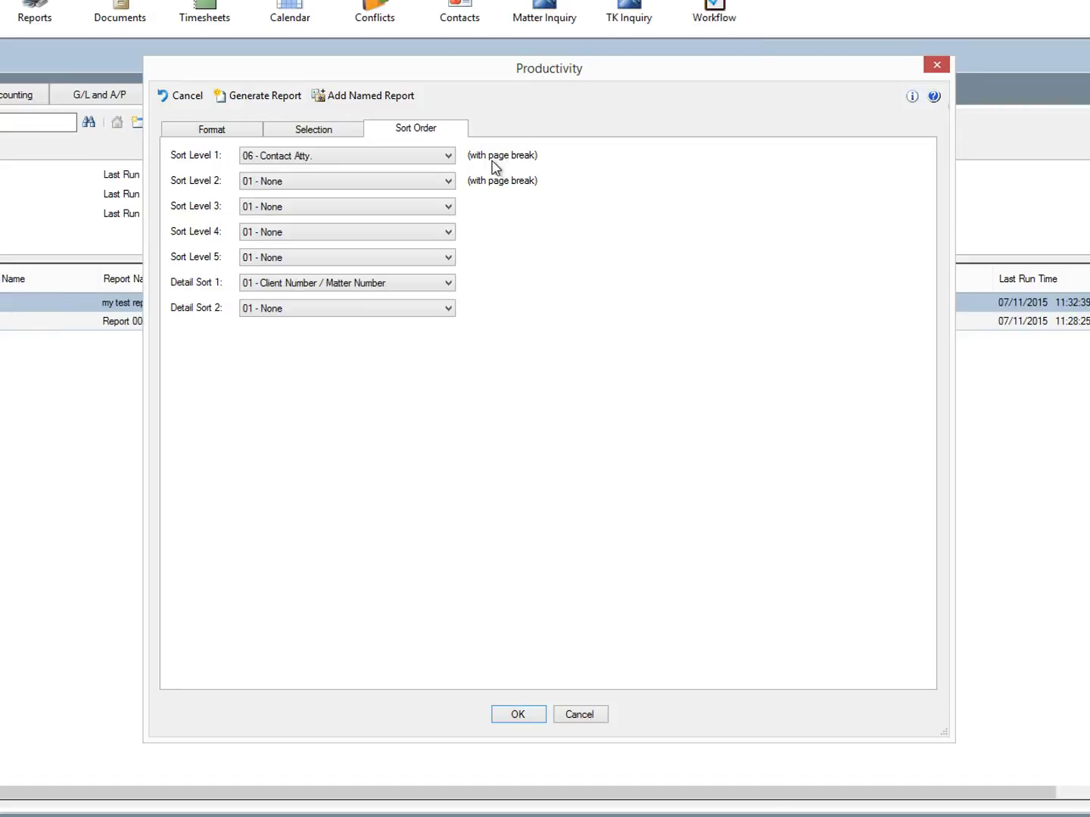
click(371, 207)
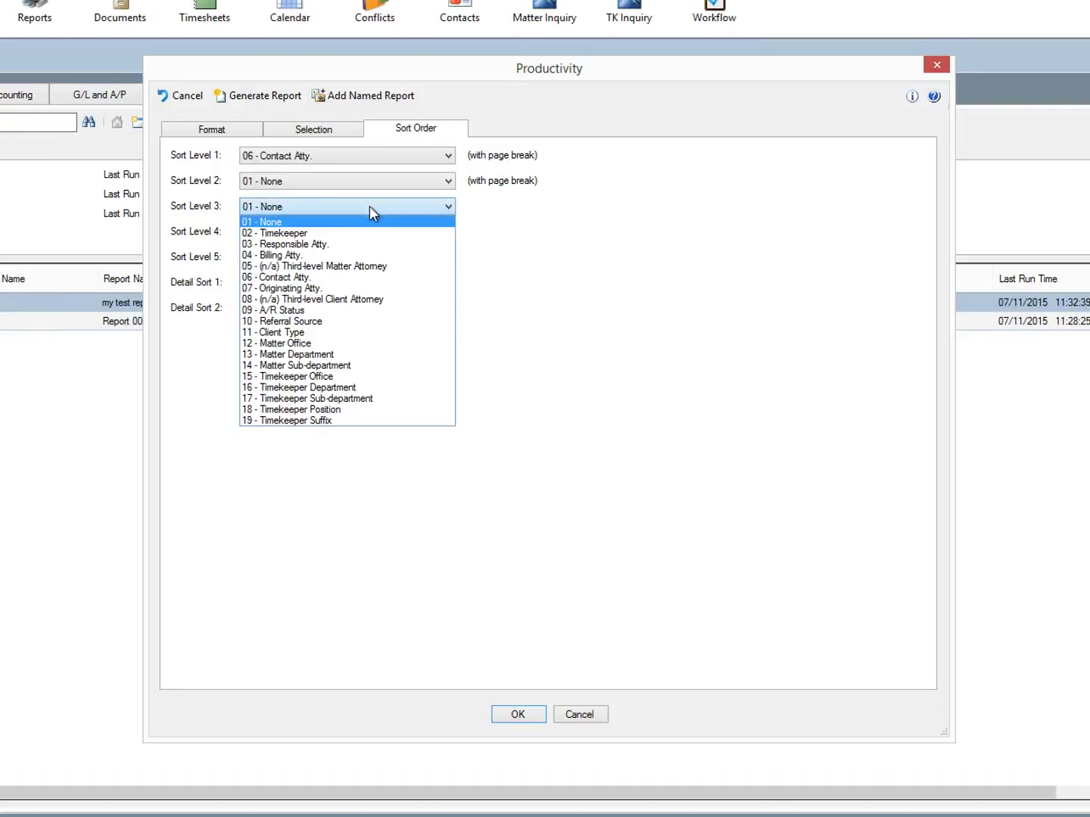
click(305, 322)
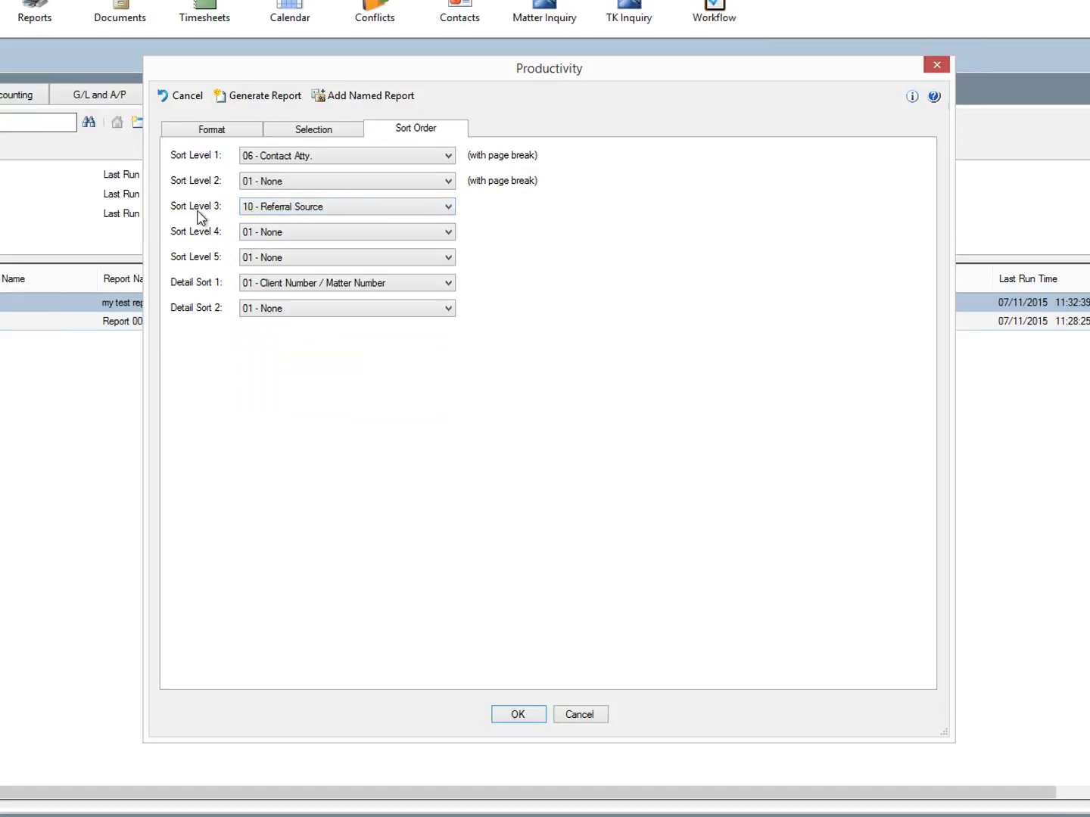
Set Sort Level 4 to 13 - Matter Department and check the available choices for Sort Level 5
click(311, 231)
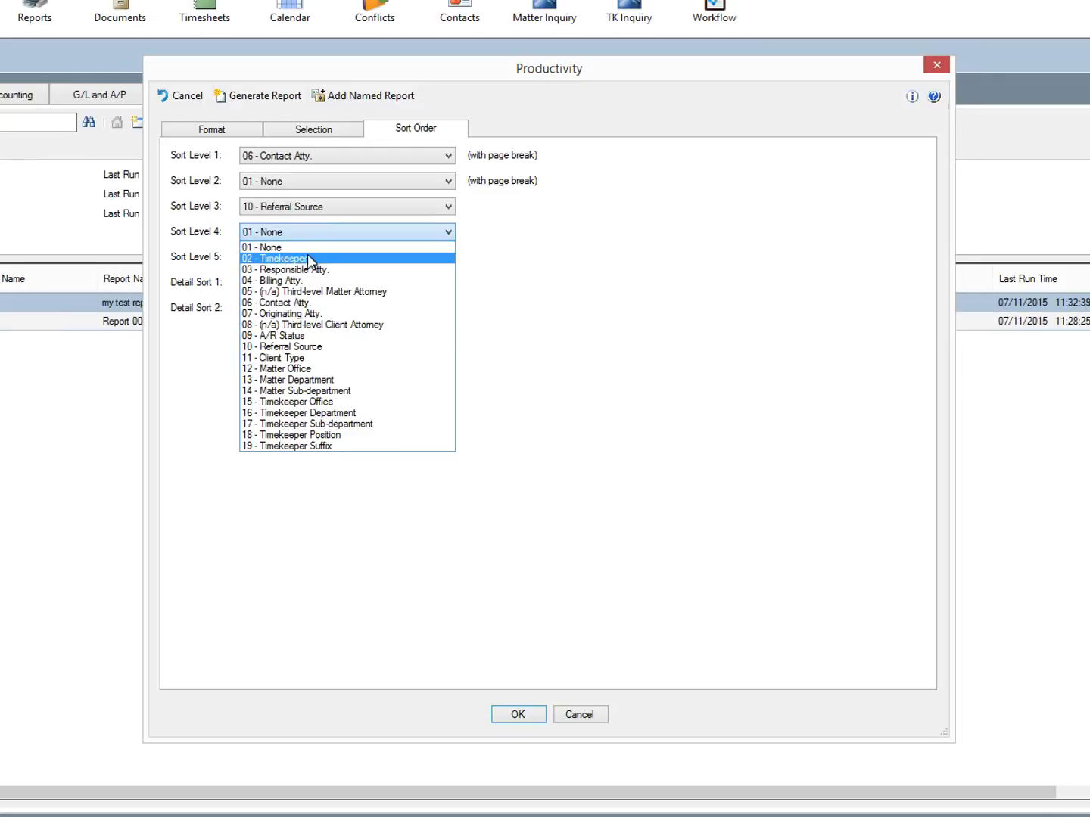
click(307, 380)
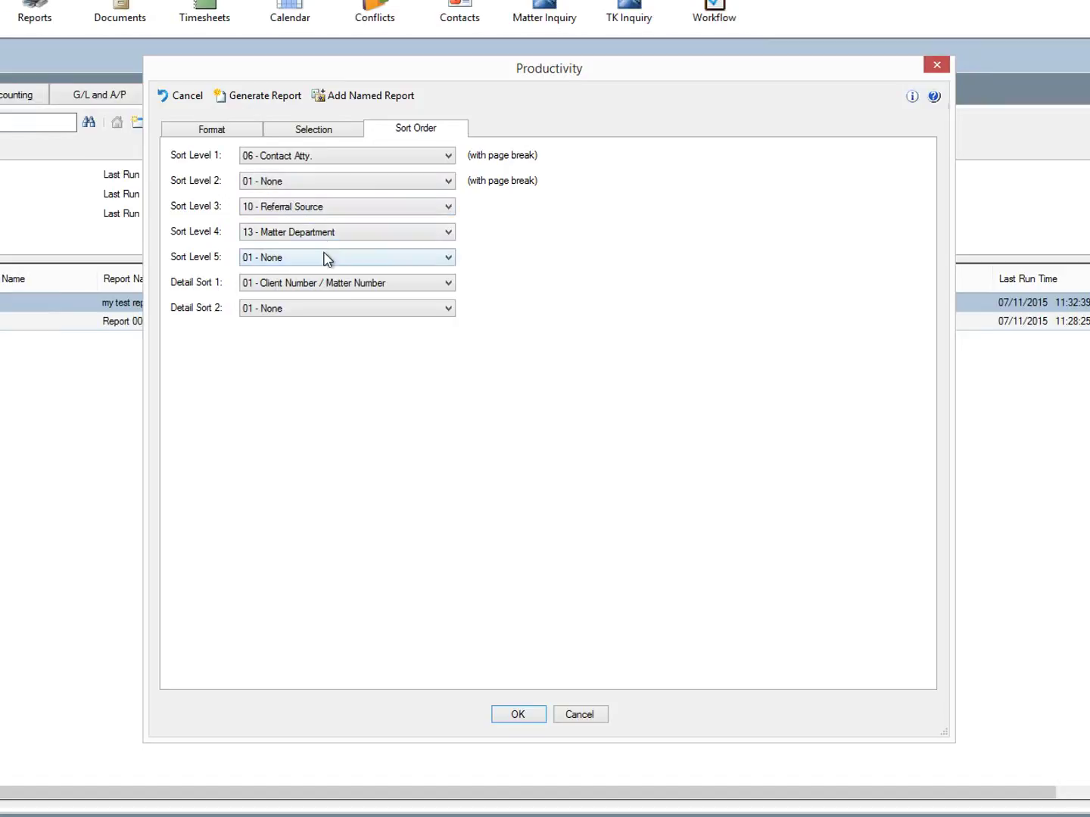
click(358, 257)
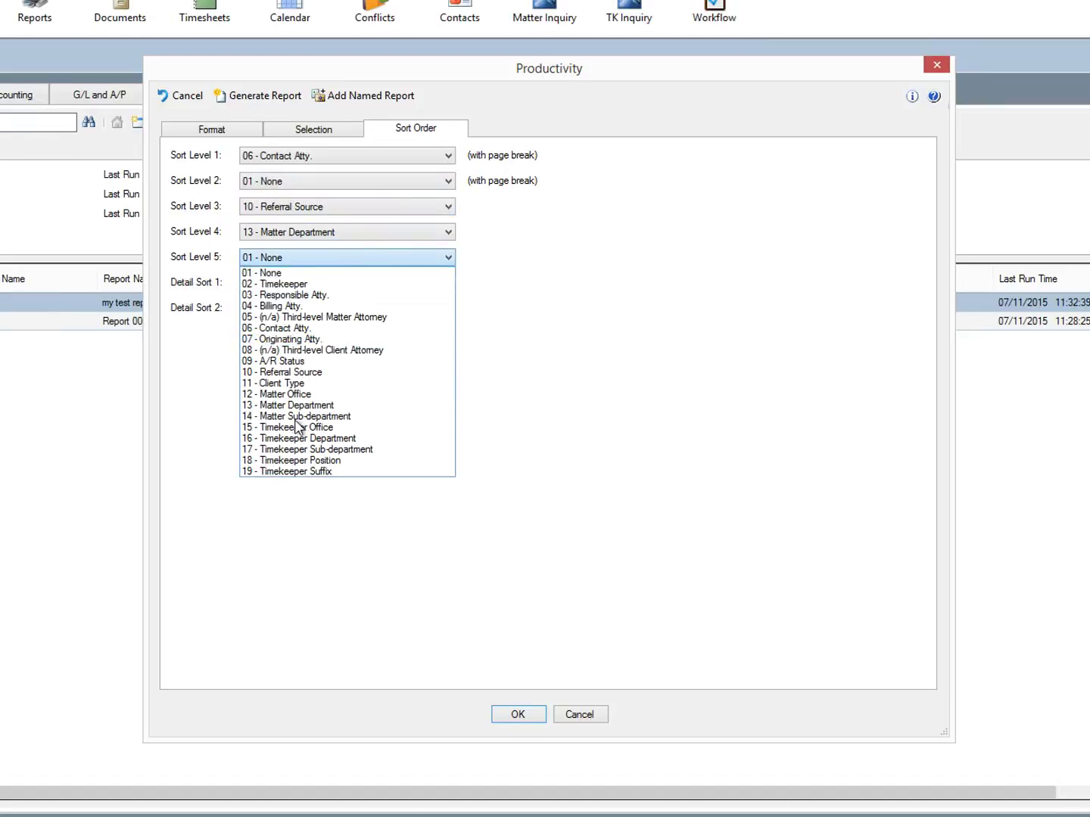
click(301, 257)
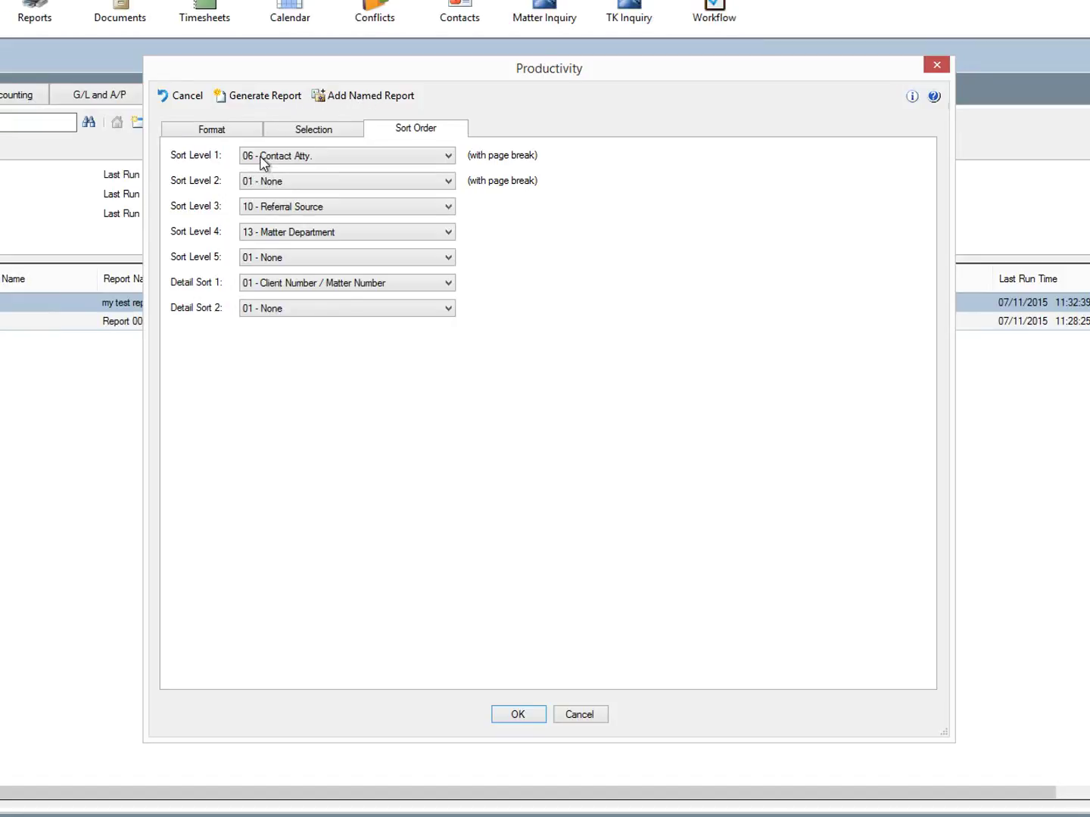
View the settings for adding a named report, discard them, and cancel the Productivity report setup
click(371, 96)
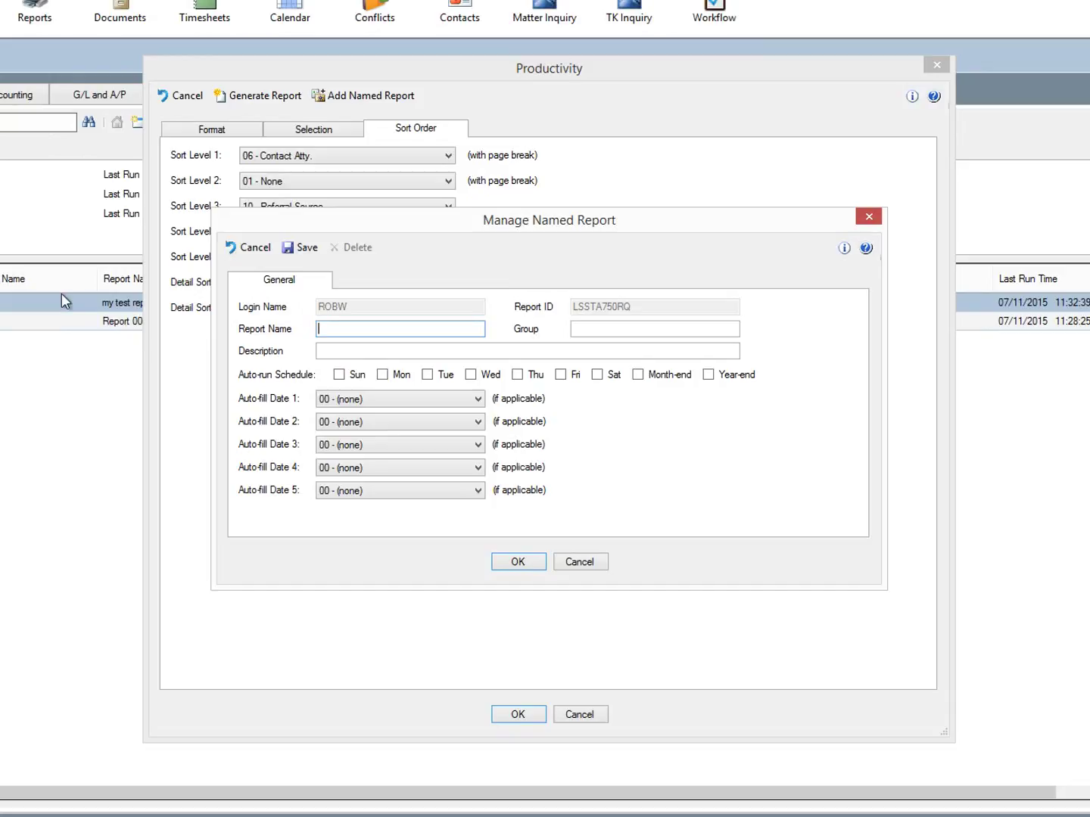
click(253, 247)
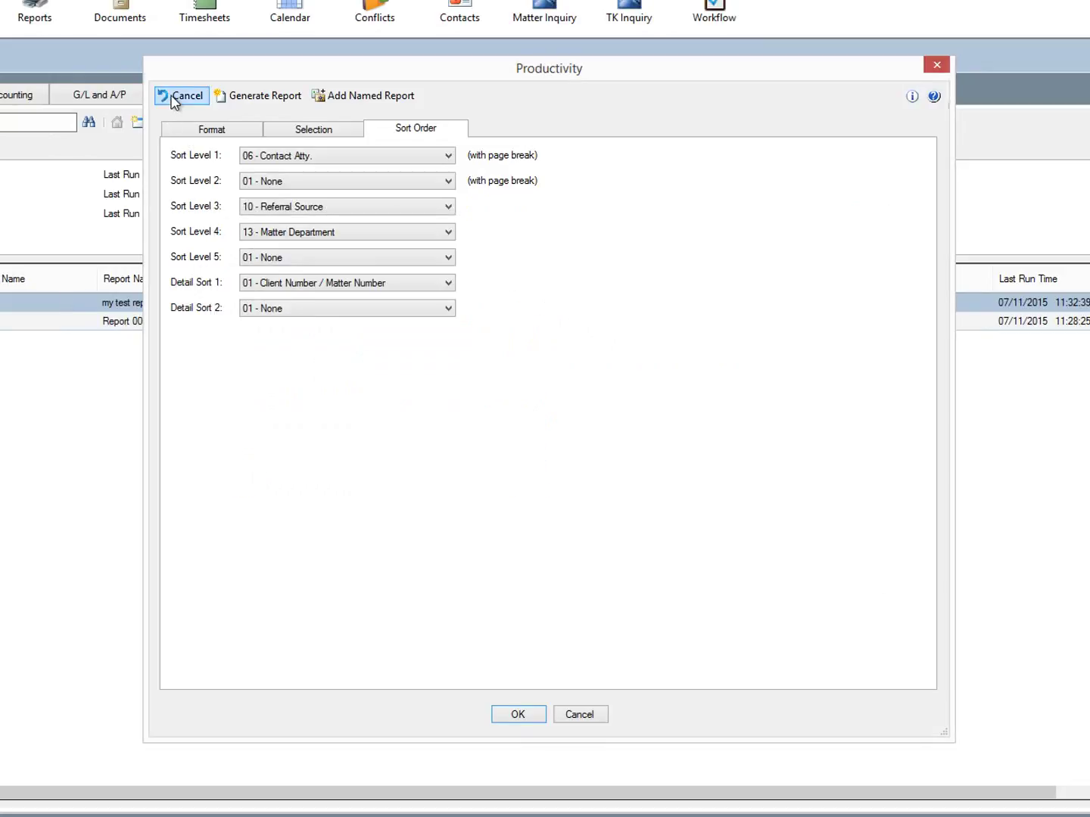
click(171, 99)
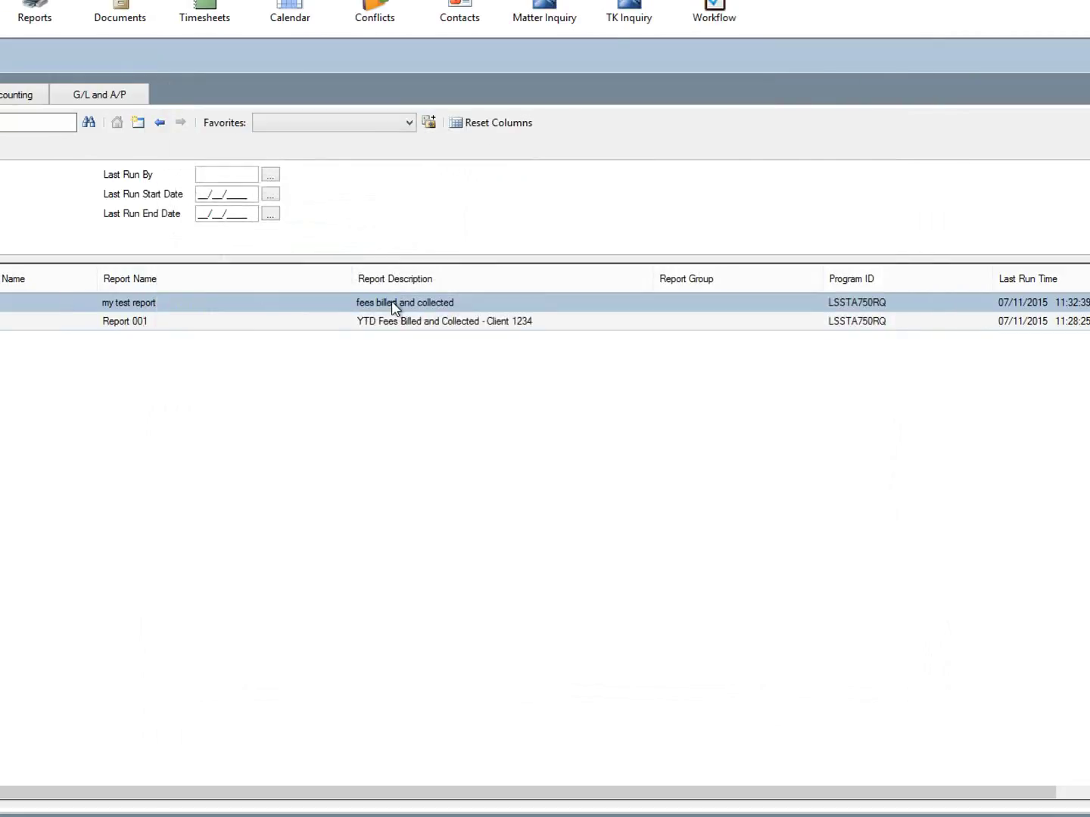
Open the named report "my test report" and generate it with its saved settings
double_click(391, 300)
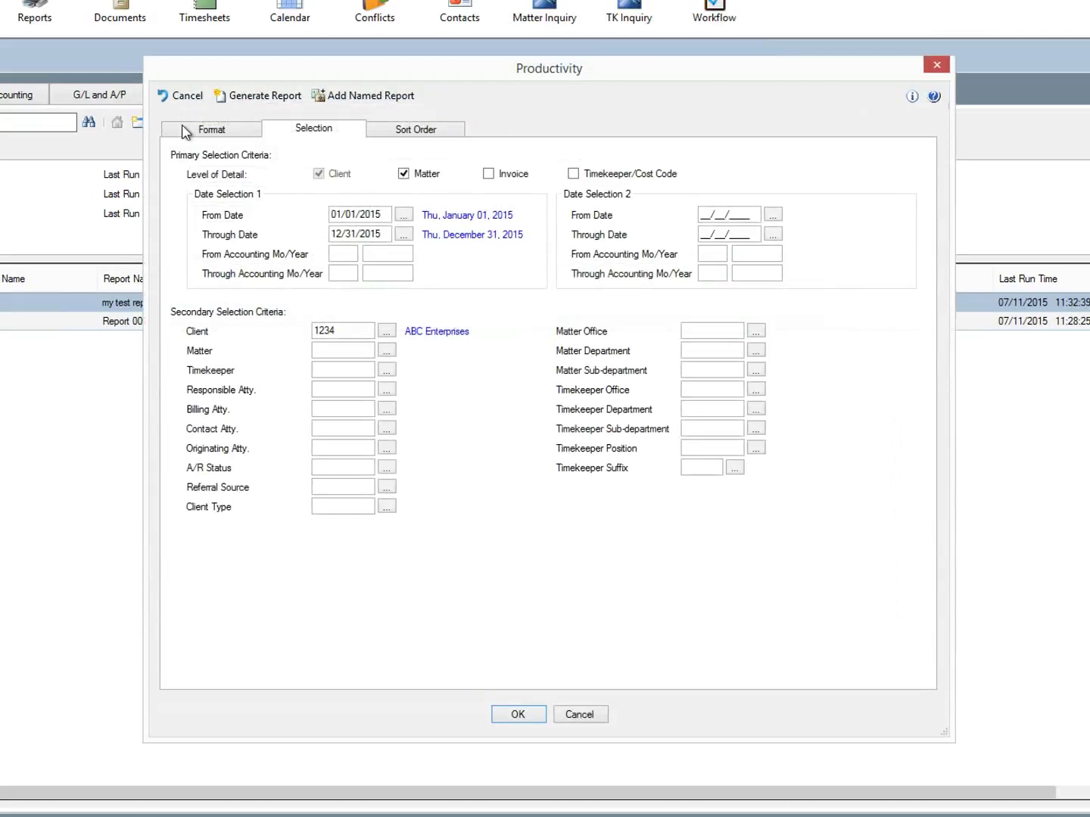
click(267, 95)
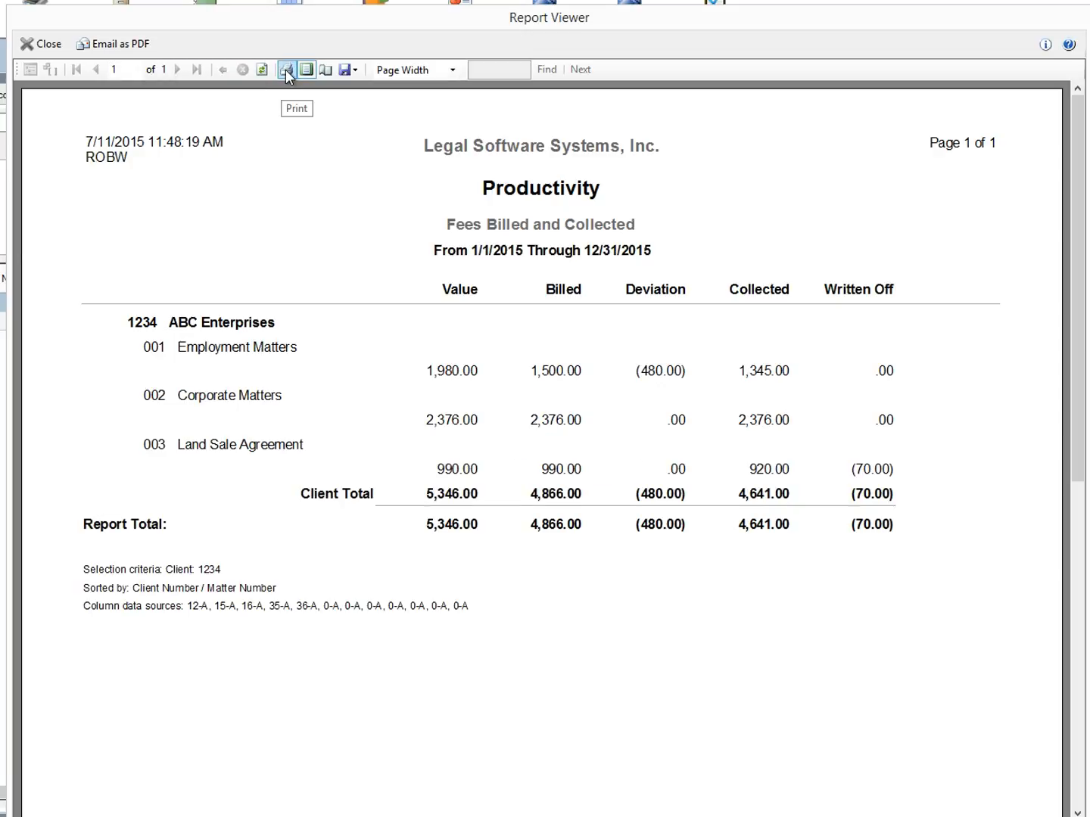
Review the generated report's export formats and its options for emailing as a PDF attachment, then close the report
click(354, 72)
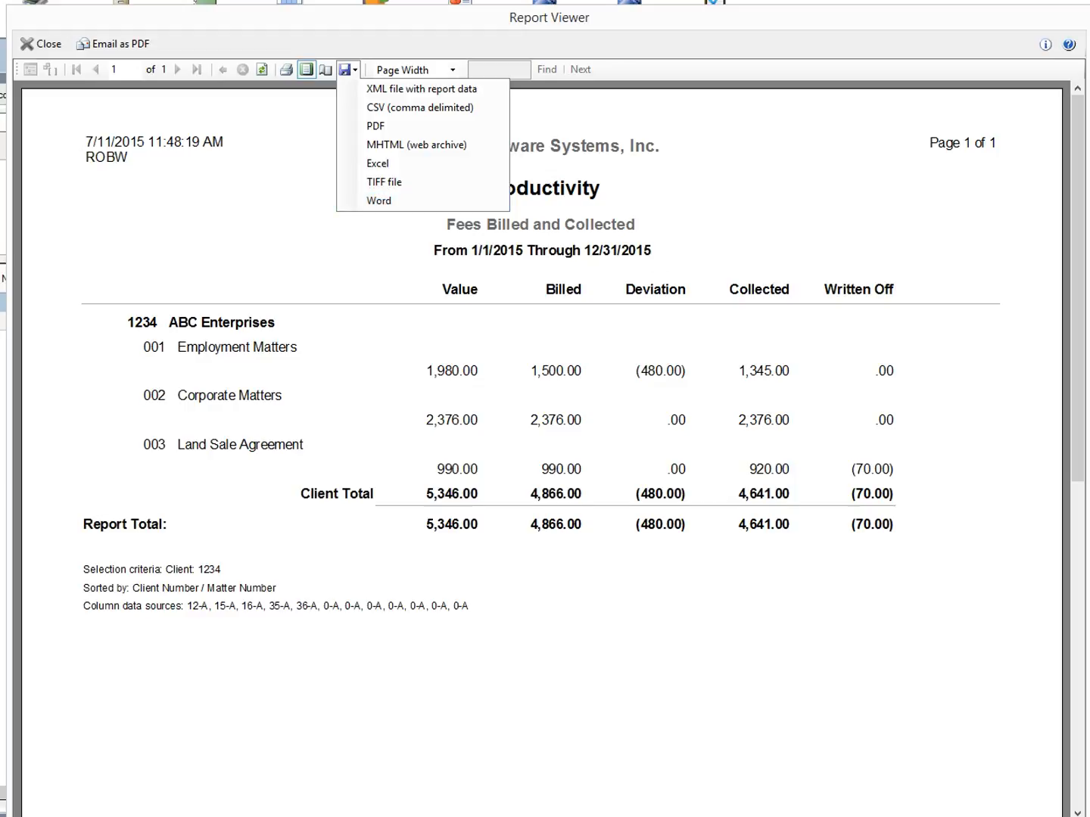
click(127, 47)
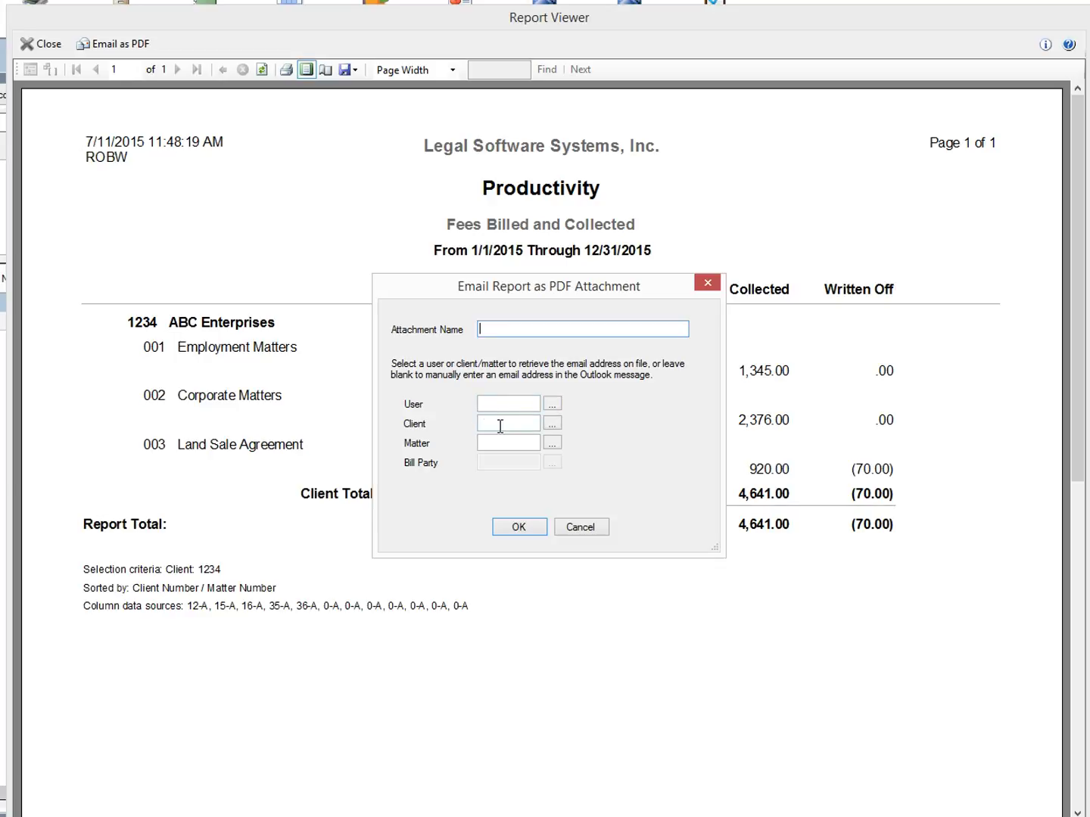
click(581, 528)
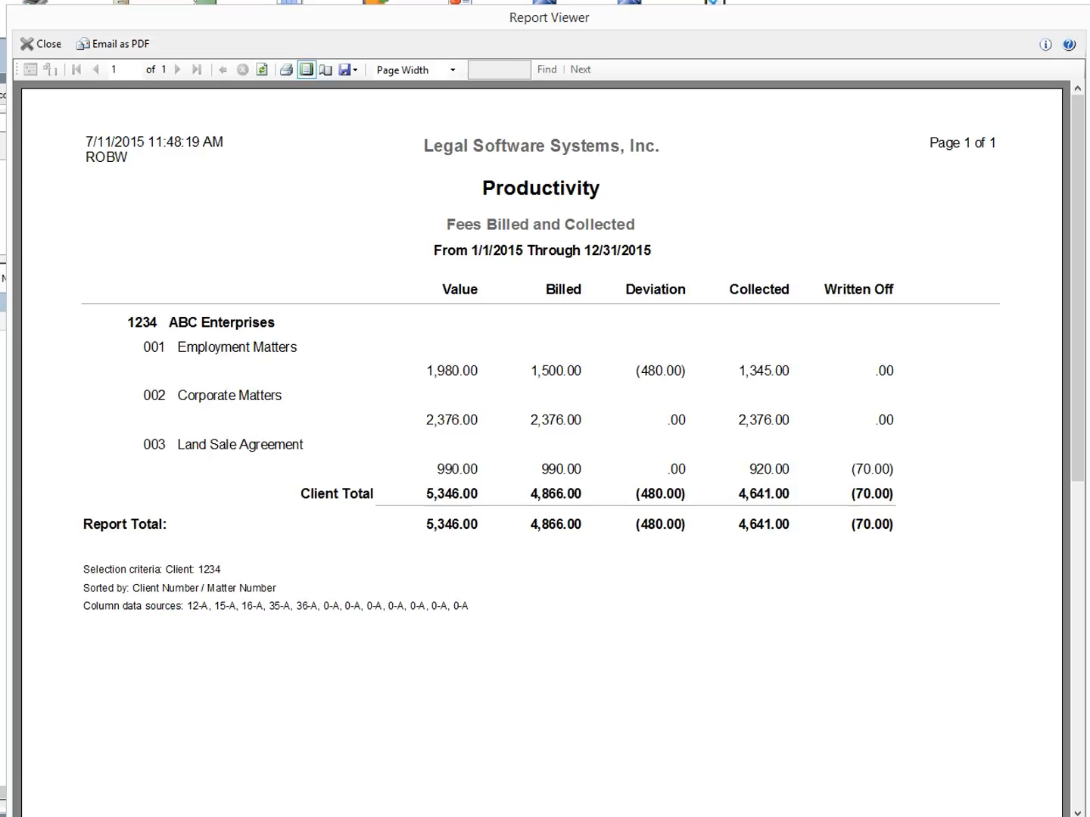
click(35, 51)
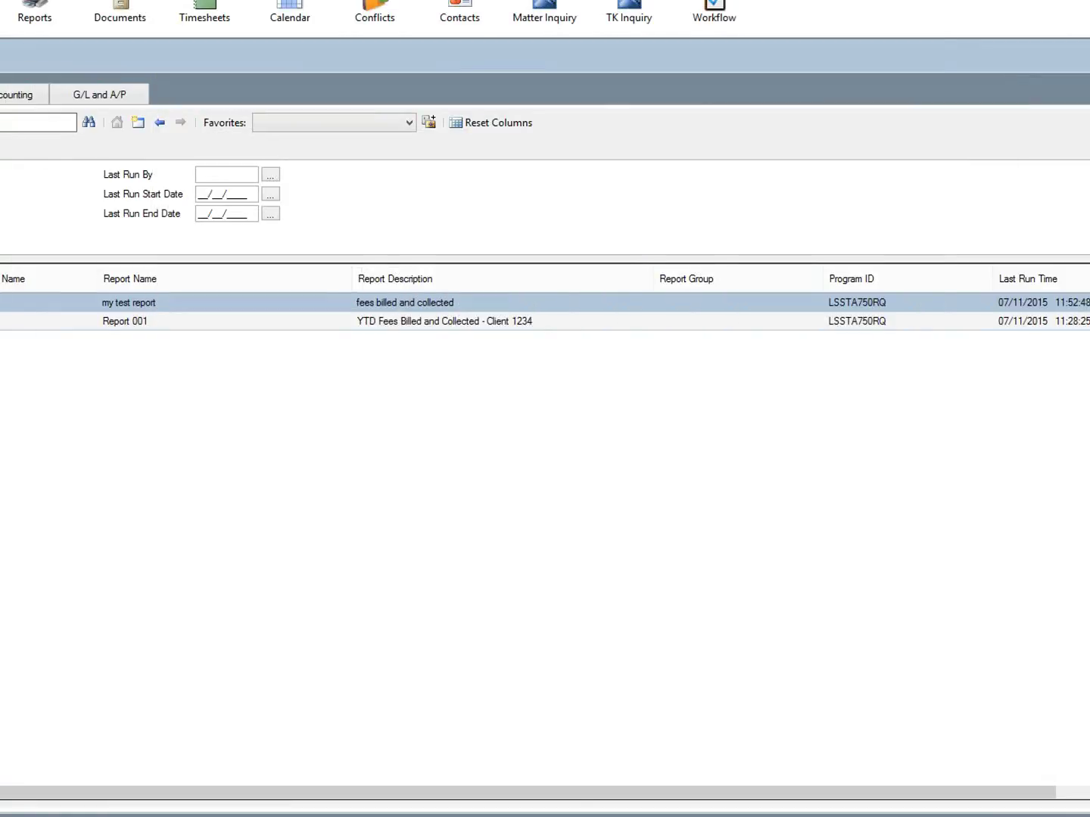
Bring the Microsoft Word document with the Legal Software Systems contact details into full view over the report list
drag(1088, 91, 513, 26)
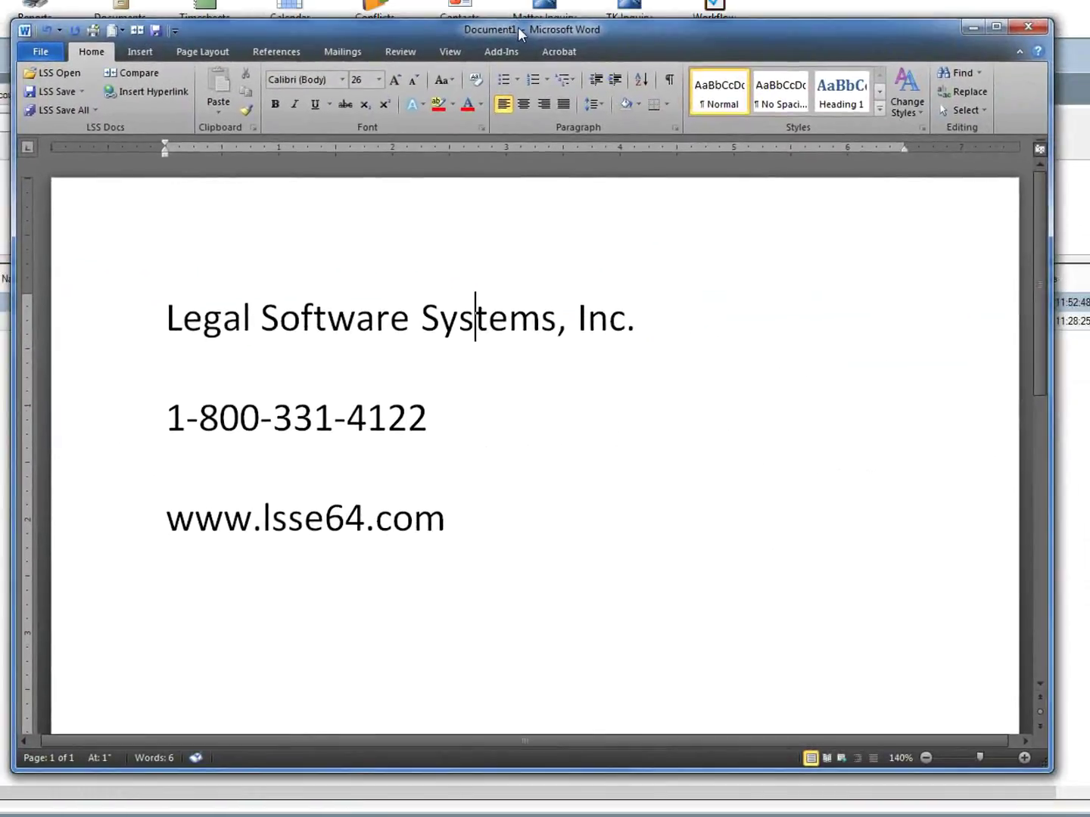